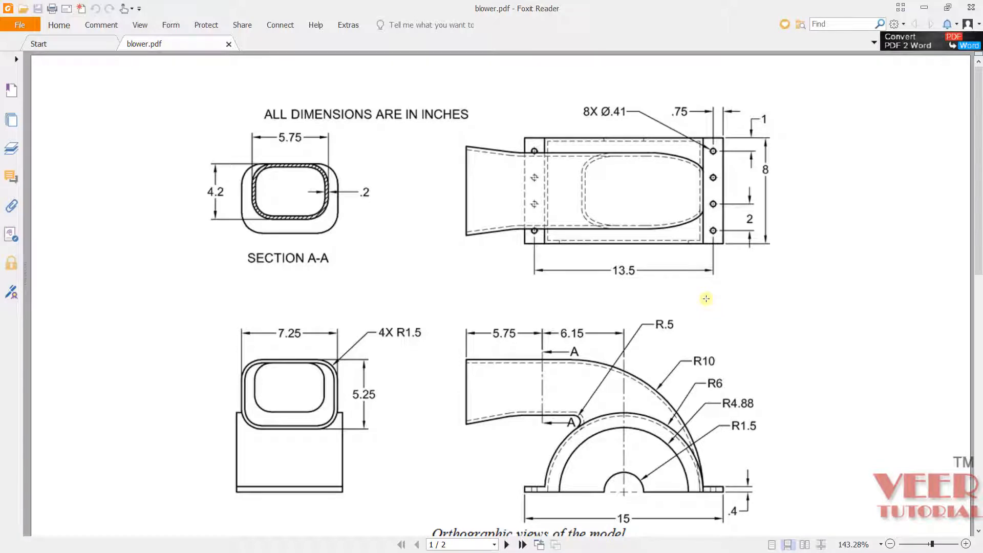
Switch to Creo Parametric and check the blower model against the dimensioned drawing.
key("alt+Tab")
mouse_move(853, 304)
middle_mouse_down()
mouse_move(864, 224)
mouse_move(851, 228)
mouse_move(825, 313)
mouse_move(843, 278)
mouse_move(754, 333)
middle_mouse_up()
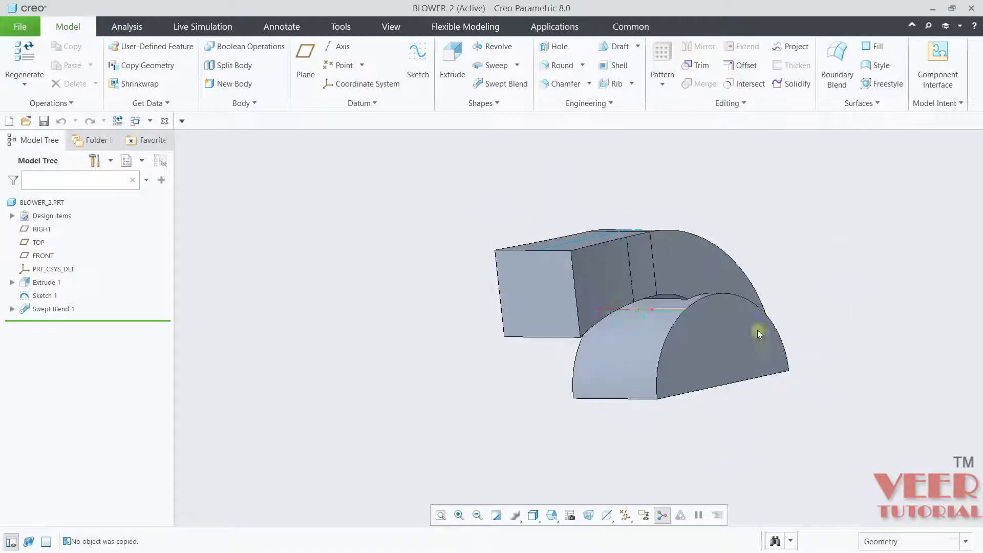
scroll(544, 417, "down", 3)
scroll(695, 328, "up", 5)
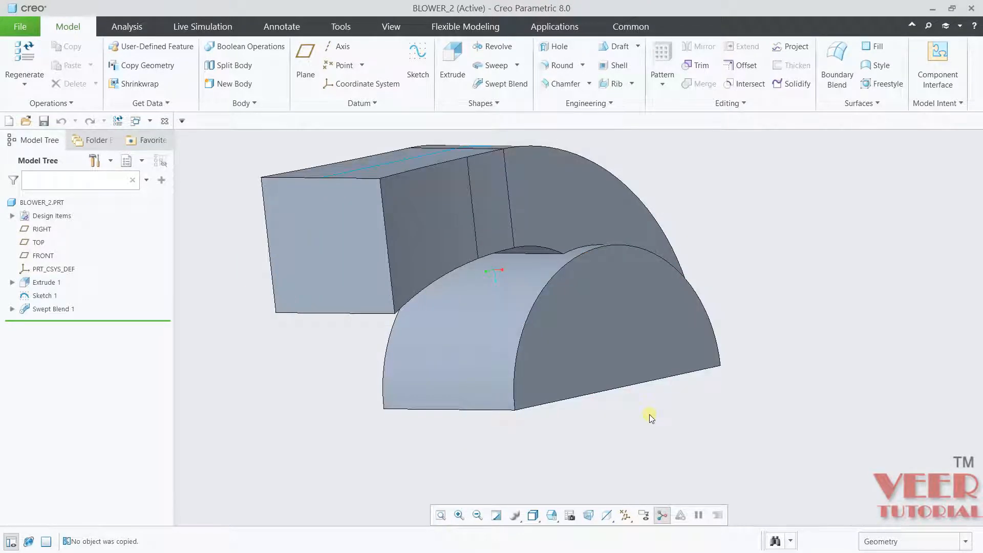
key("alt+Tab")
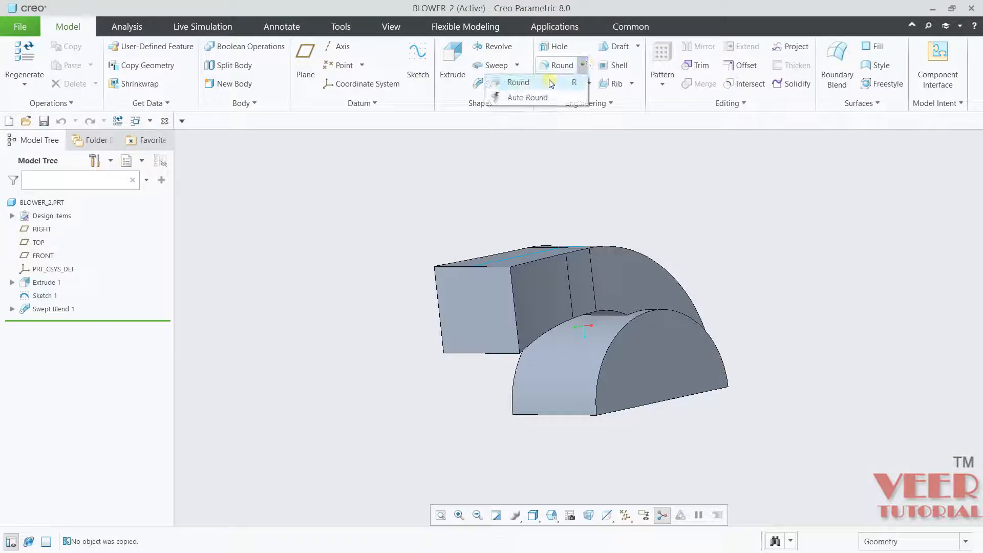
Start a round with a radius of 1.5 and apply it to both upper long edges of the swept duct.
left_click(562, 65)
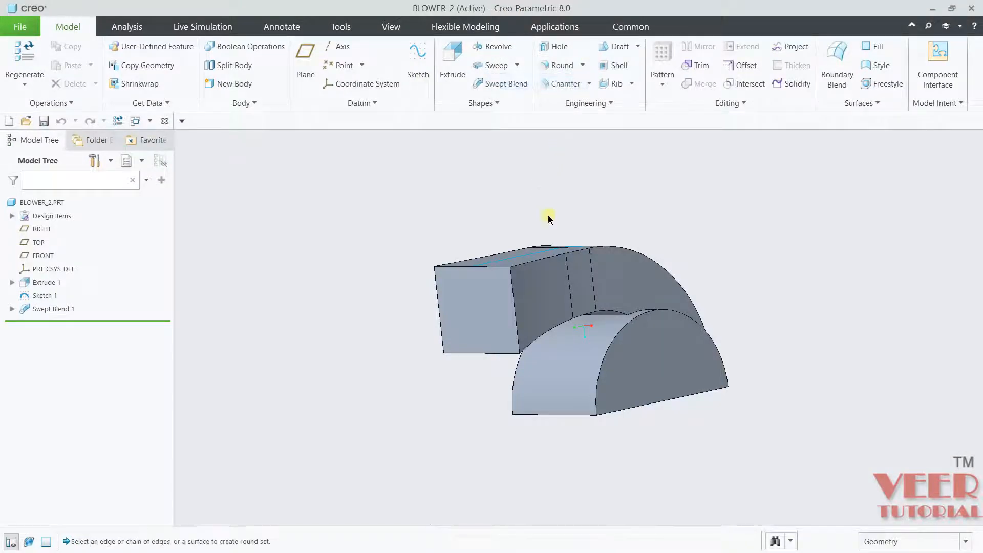
middle_click_drag(656, 230, 529, 184)
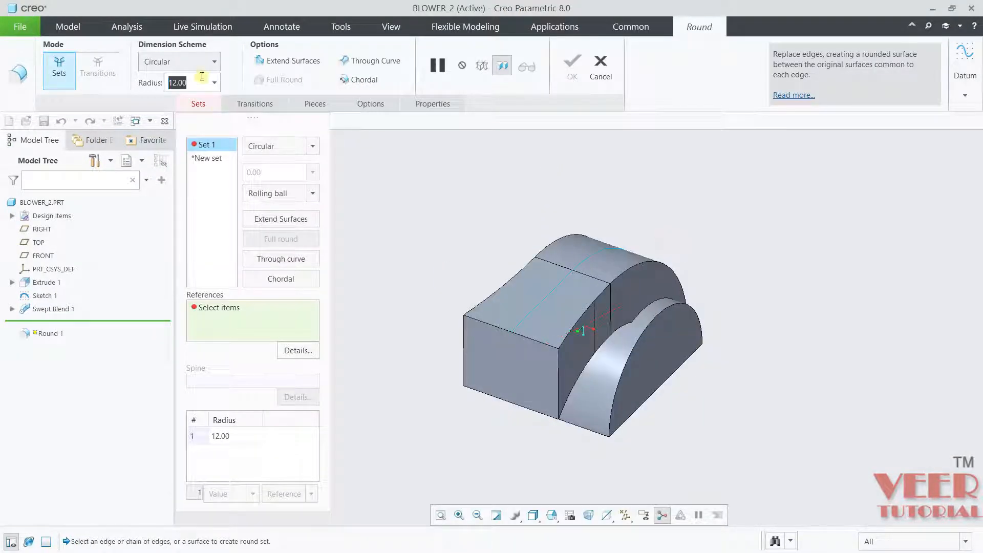
type("1.5")
key("Return")
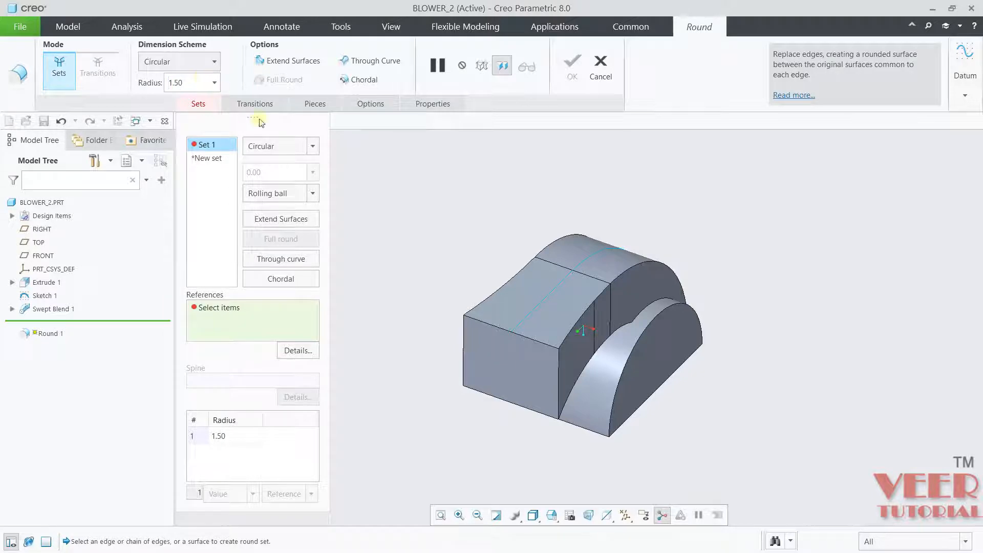
scroll(557, 311, "down", 5)
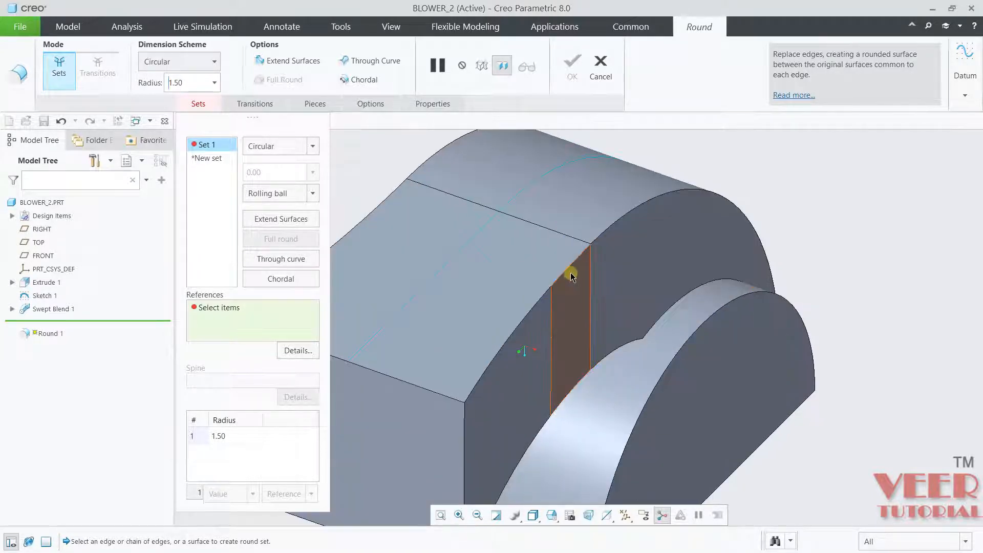
scroll(570, 267, "down", 4)
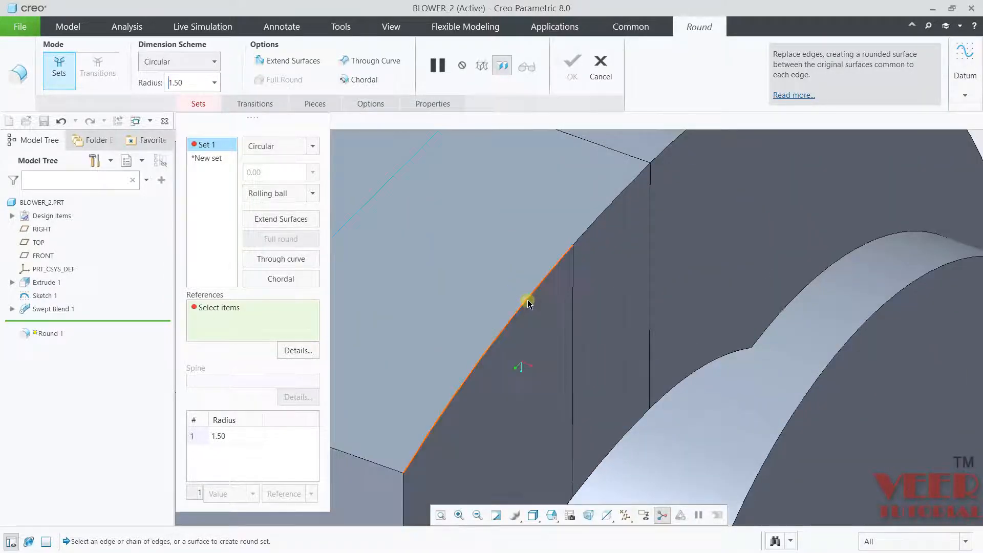
left_click(528, 302)
scroll(527, 302, "up", 5)
scroll(408, 277, "down", 4)
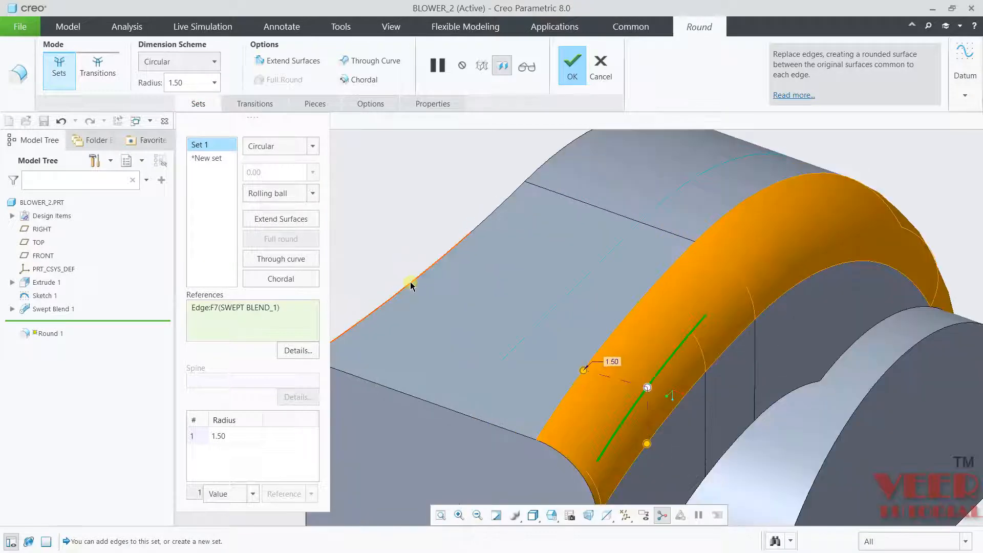
left_click(410, 281)
scroll(410, 281, "up", 5)
Add both lower long edges of the duct to the 1.5 radius round and complete the feature.
middle_click_drag(410, 282, 531, 267)
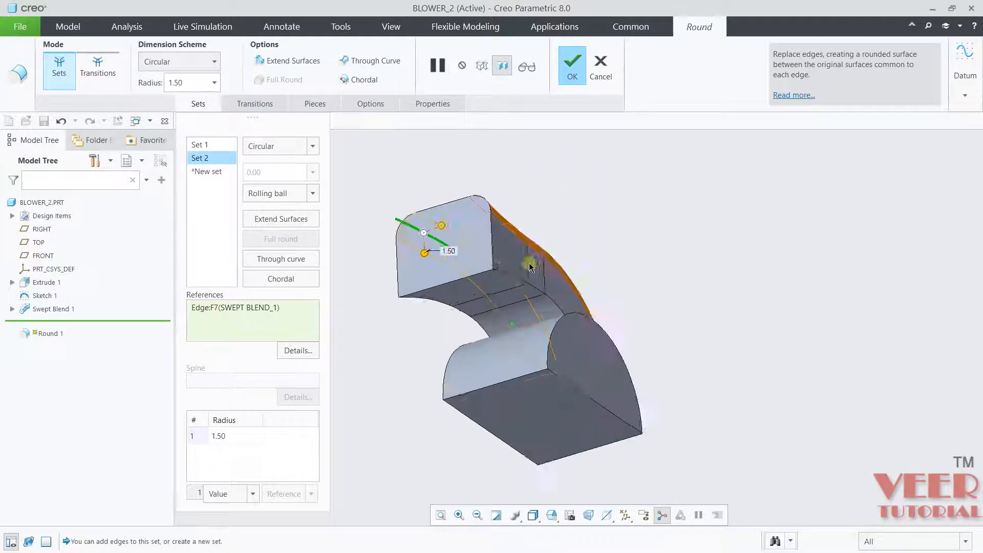
scroll(530, 267, "down", 4)
left_click(495, 292)
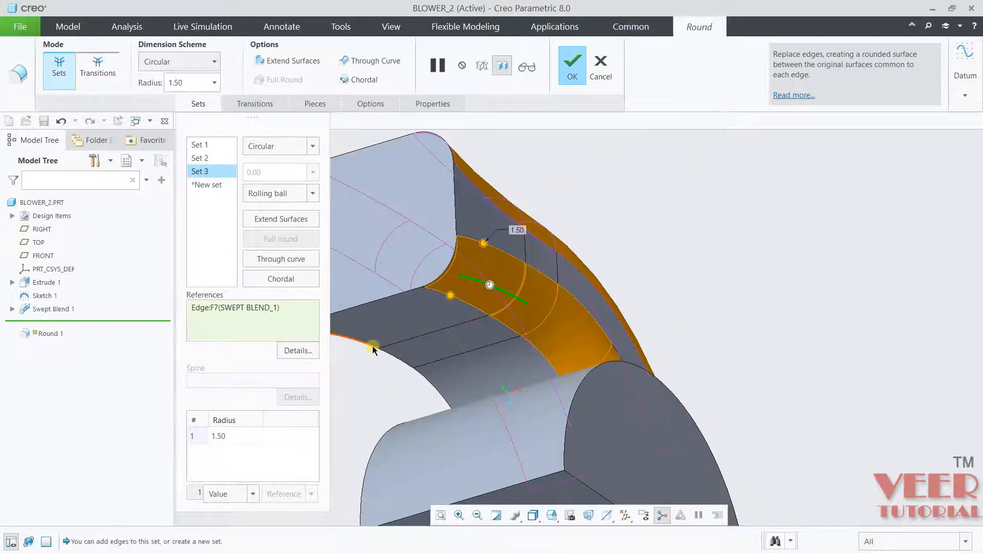
left_click(373, 349)
scroll(630, 330, "up", 5)
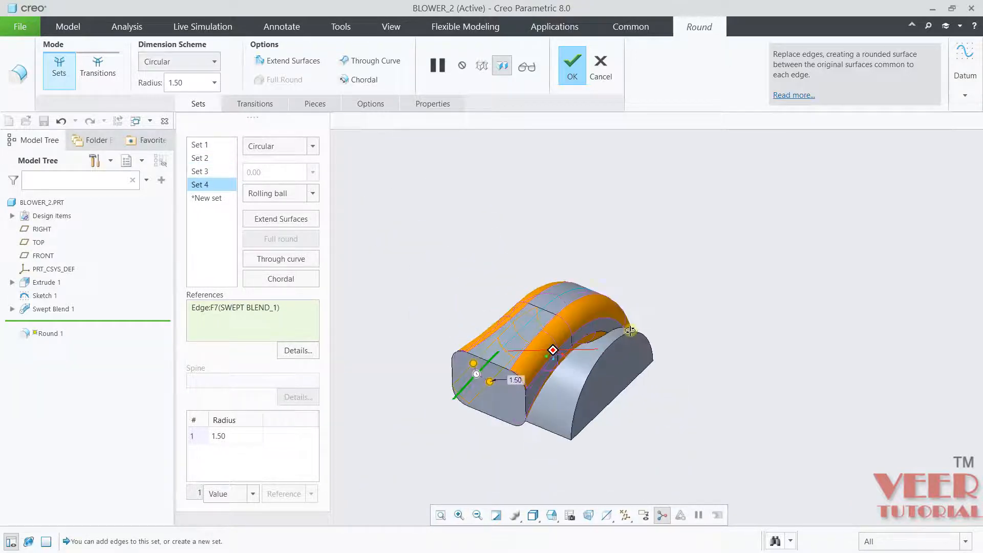
middle_click_drag(630, 331, 608, 236)
left_click(566, 75)
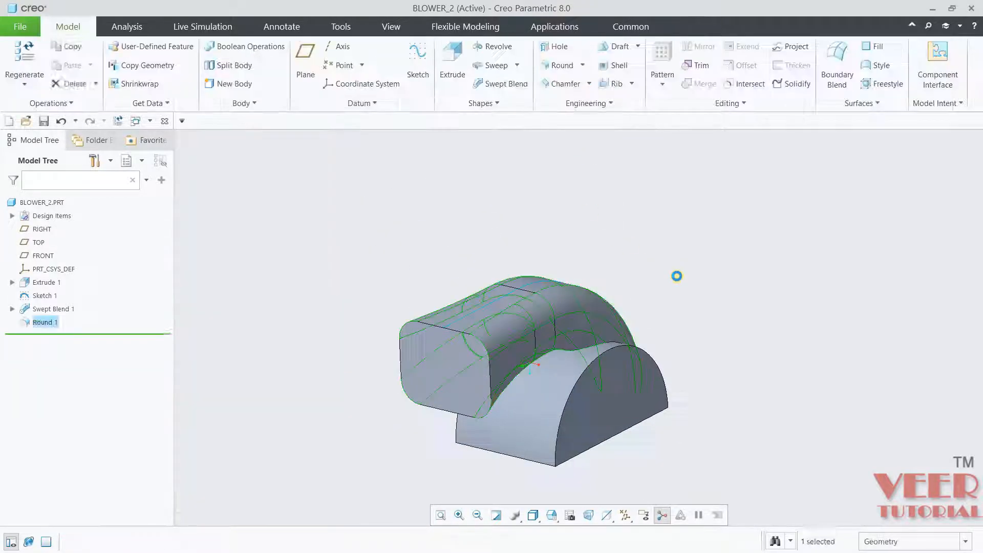
left_click(677, 278)
scroll(691, 291, "down", 3)
middle_click_drag(686, 287, 700, 302)
scroll(700, 302, "up", 3)
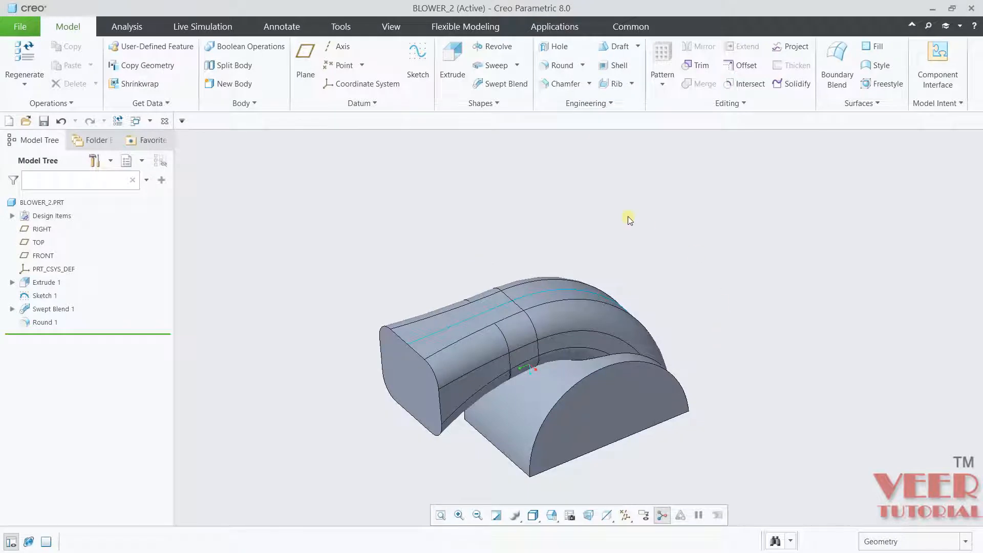
Round the edge where the duct meets the half-cylinder base with a radius of 0.5.
left_click(583, 65)
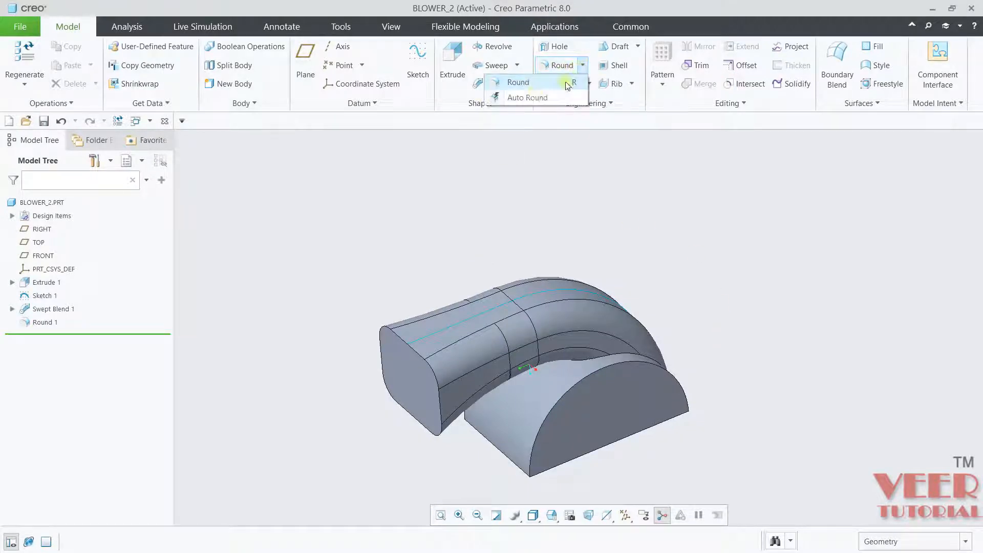
left_click(537, 84)
double_click(196, 80)
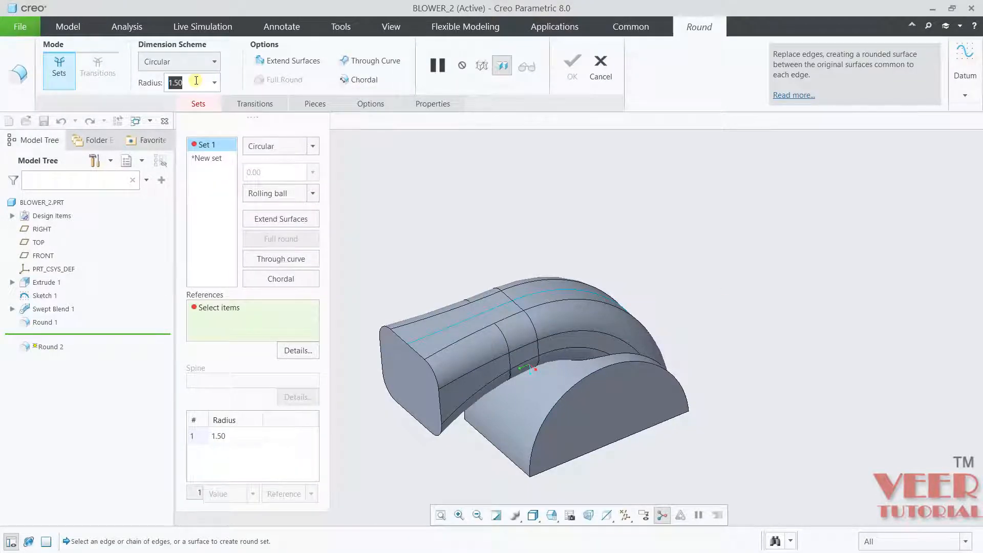
type("0.5")
key("Return")
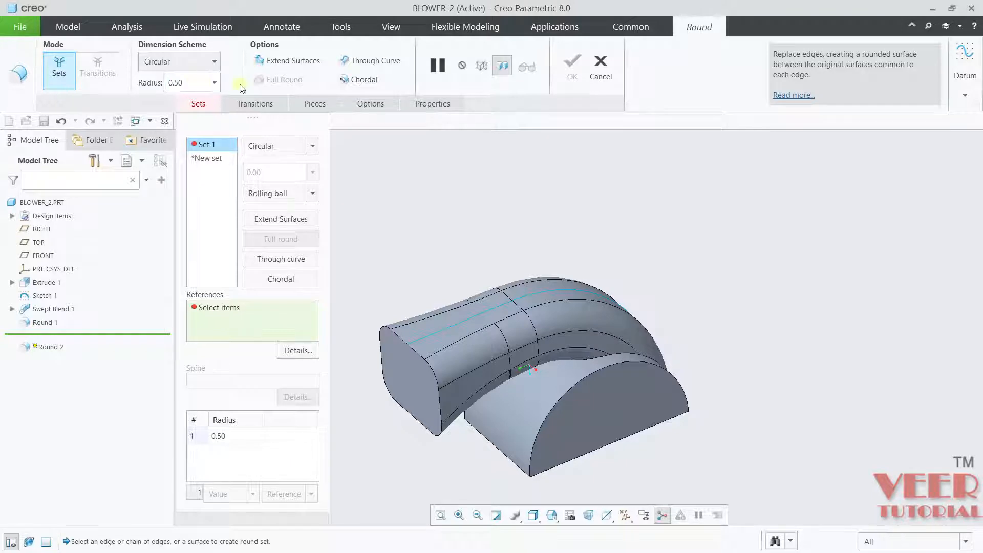
scroll(588, 366, "down", 5)
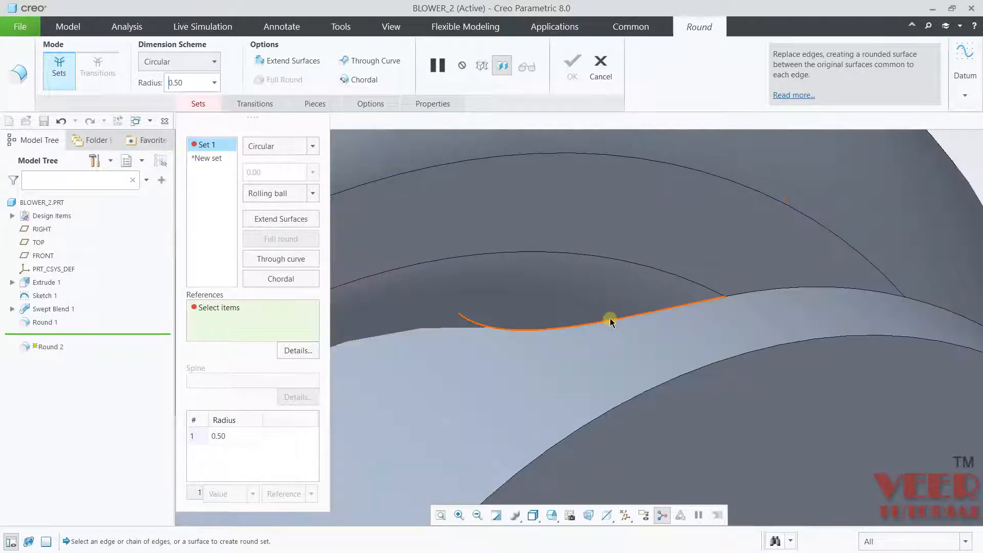
left_click(609, 318)
scroll(548, 332, "up", 4)
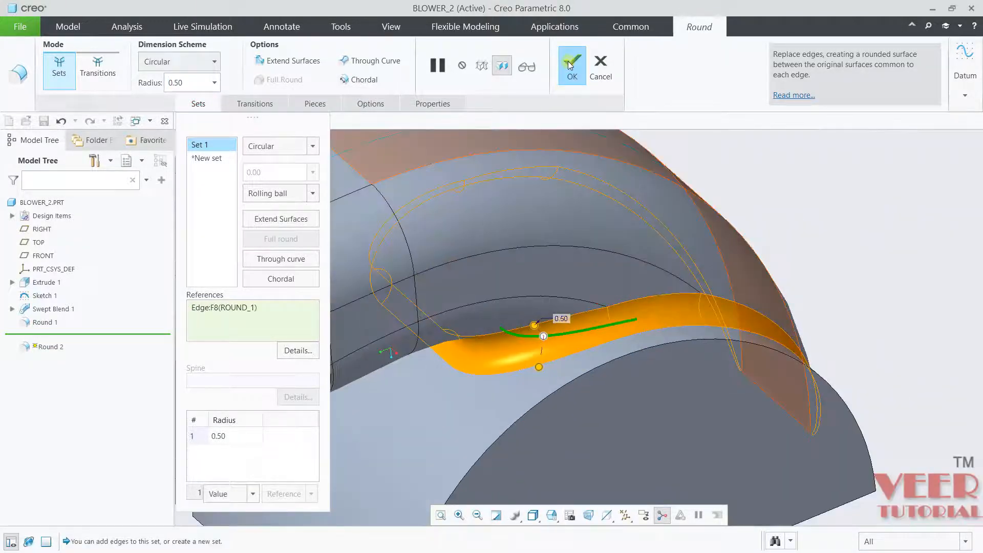
left_click(571, 65)
scroll(741, 312, "up", 5)
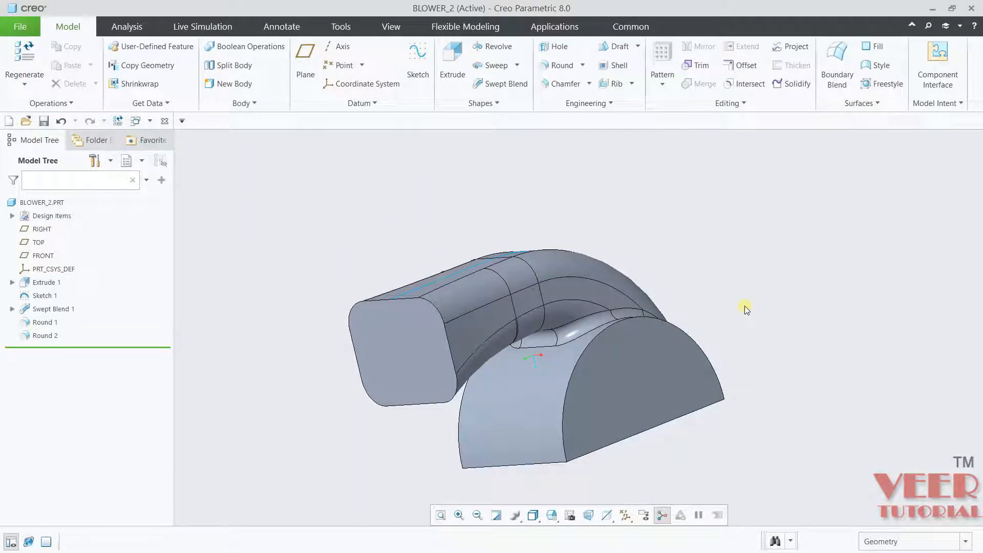
Start a shell of Body 1 with thickness 0.2, removing the flat underside of the half-cylinder base.
left_click(617, 65)
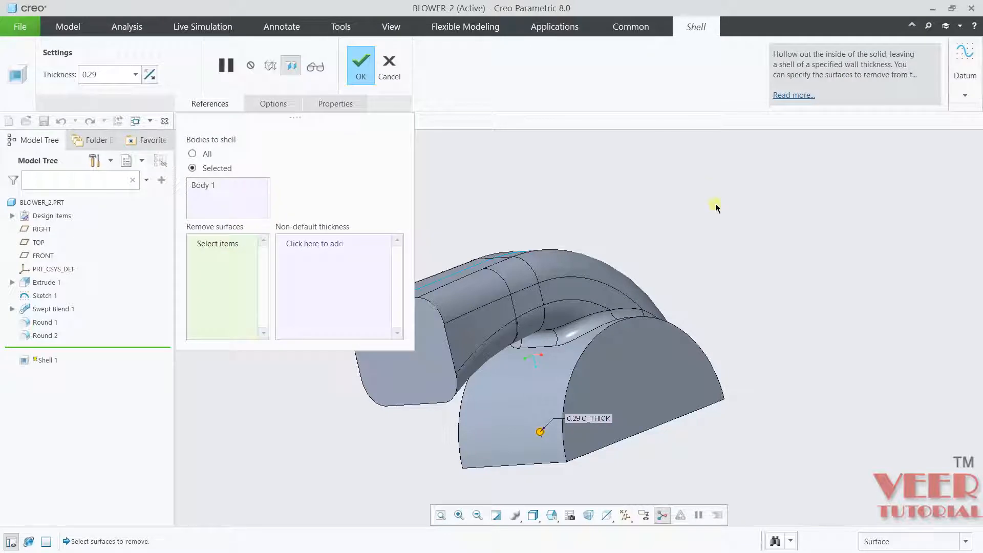
left_click(207, 186)
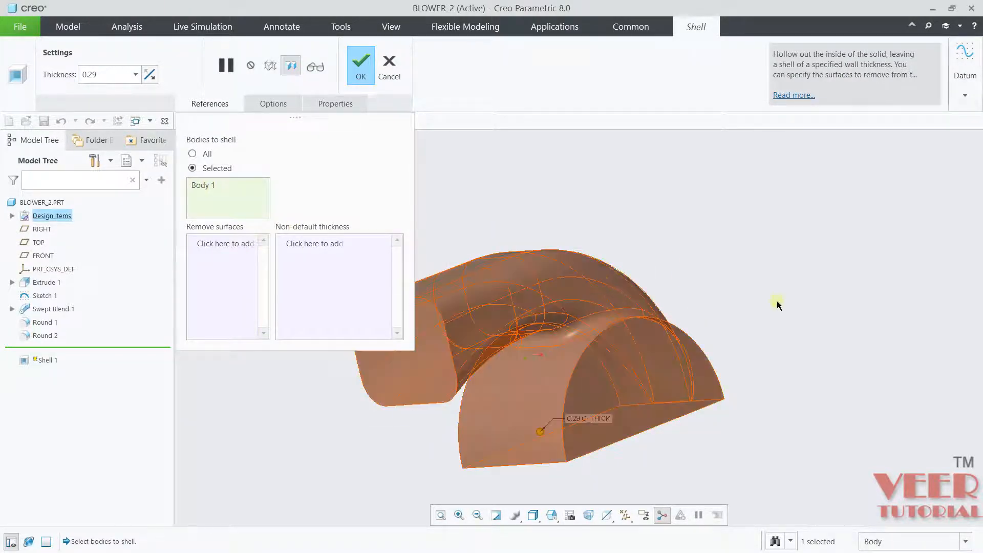
left_click(222, 248)
middle_click_drag(788, 268, 759, 283)
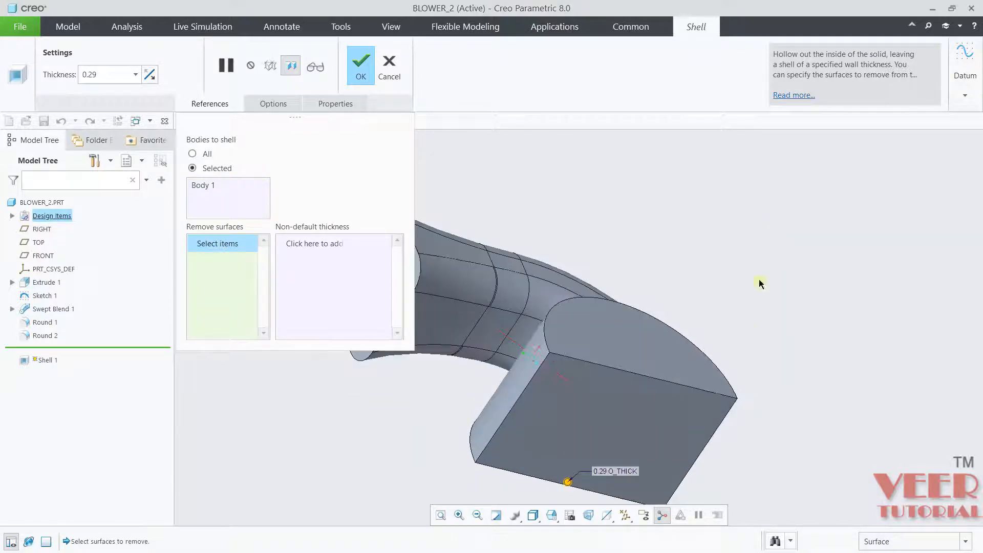
left_click(644, 403)
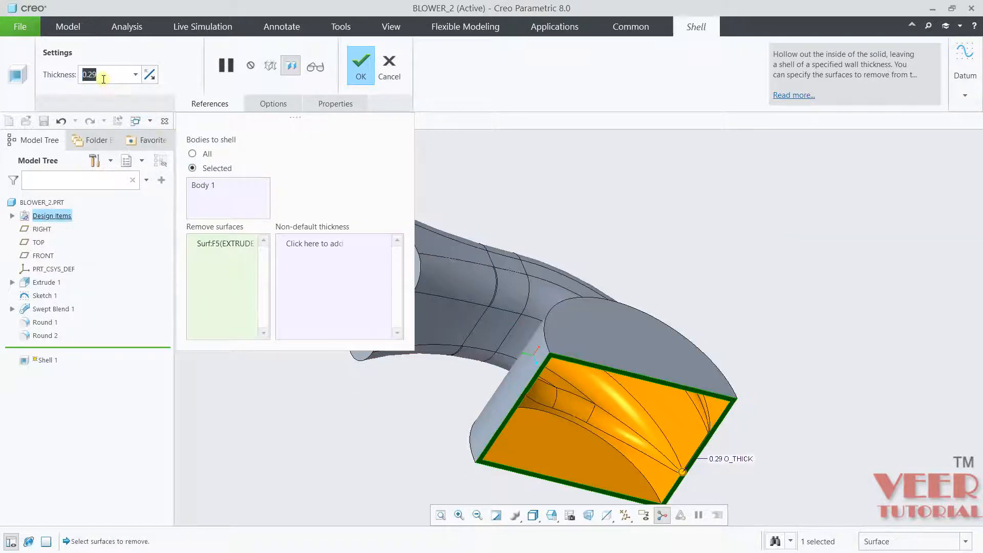
type("0")
key("Return")
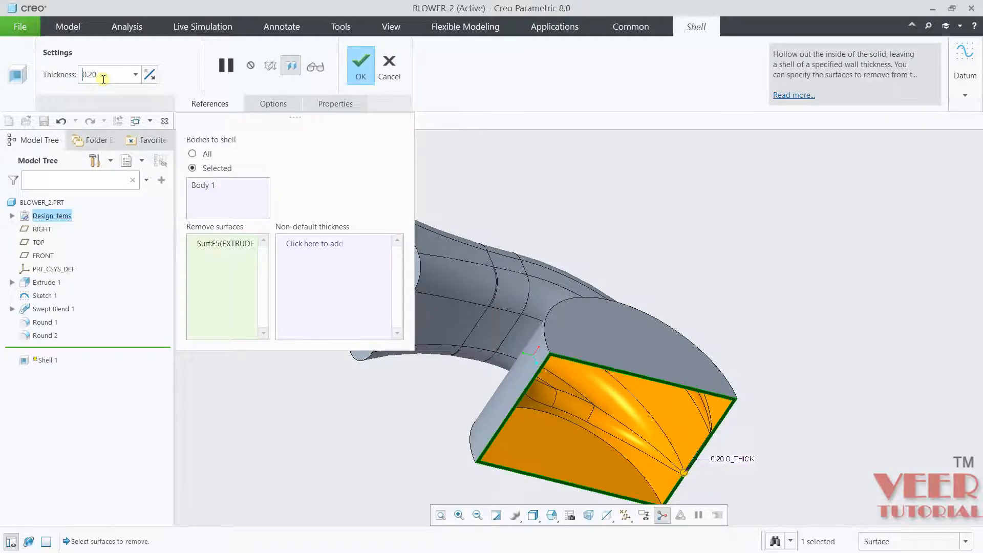
Add the duct's open-end face to the surfaces removed by the shell and complete the feature.
scroll(746, 395, "down", 3)
middle_click_drag(786, 312, 796, 371)
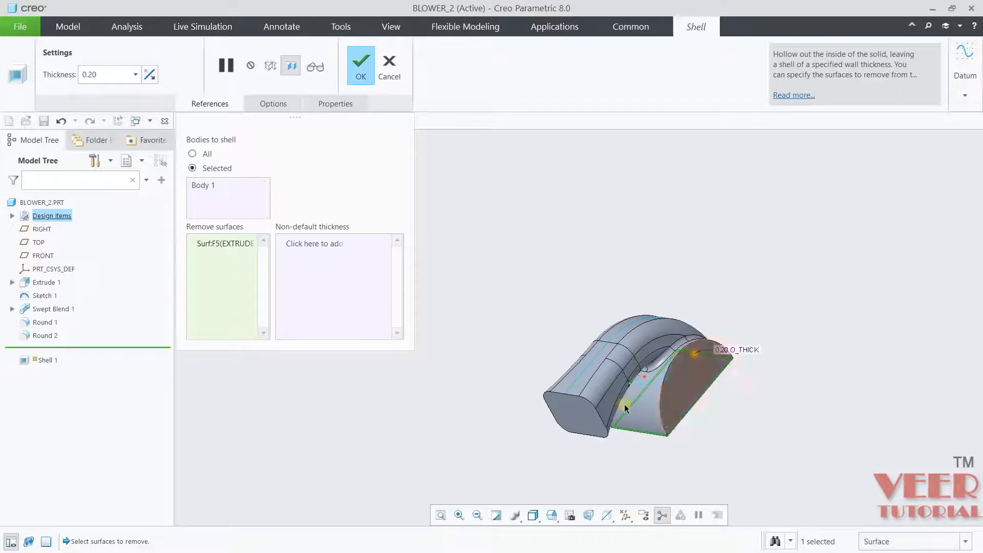
scroll(637, 399, "up", 5)
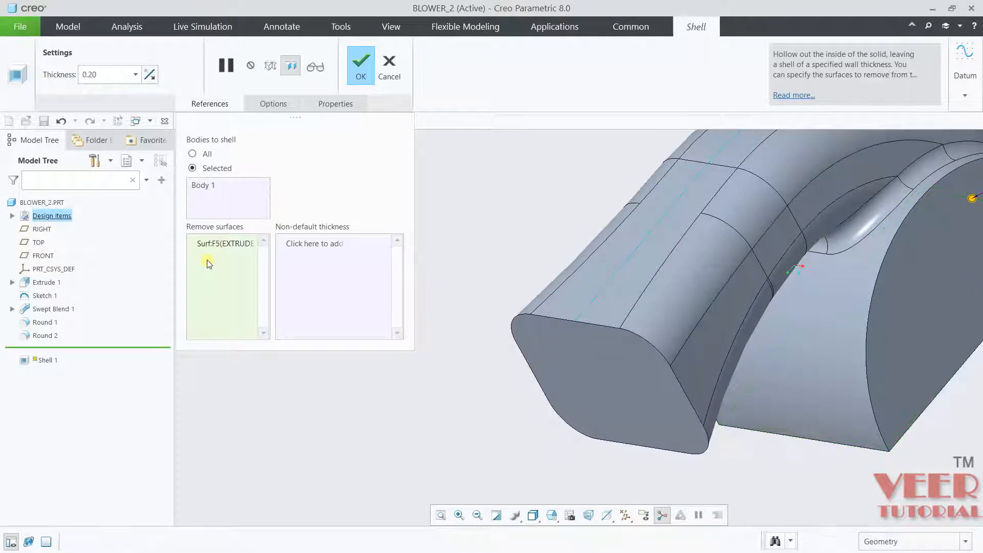
left_click(639, 397, "ctrl")
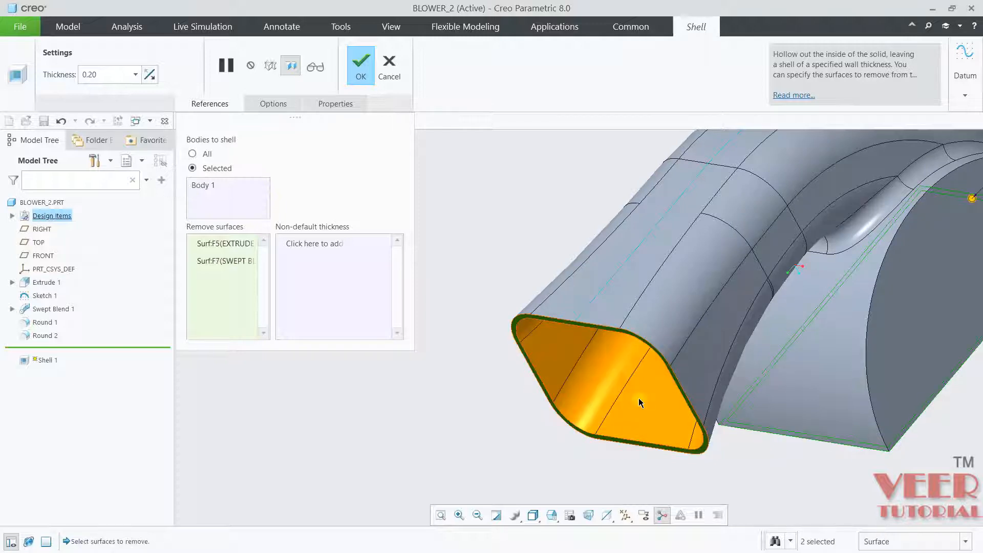
scroll(481, 437, "down", 4)
middle_click_drag(478, 378, 456, 353)
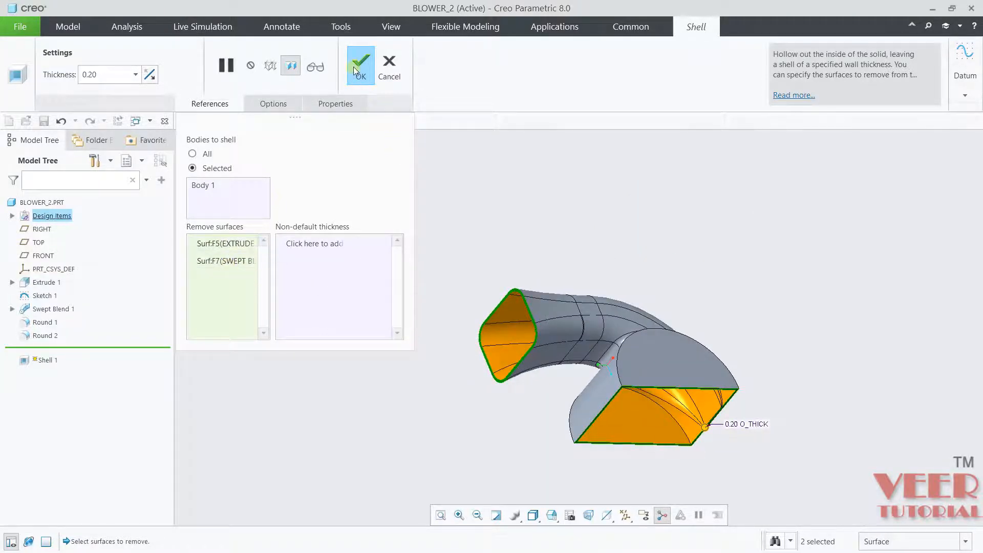
left_click(354, 66)
Inspect the shelled duct from several angles and check the drawing for the next feature.
middle_click_drag(721, 217, 767, 329)
scroll(528, 318, "down", 5)
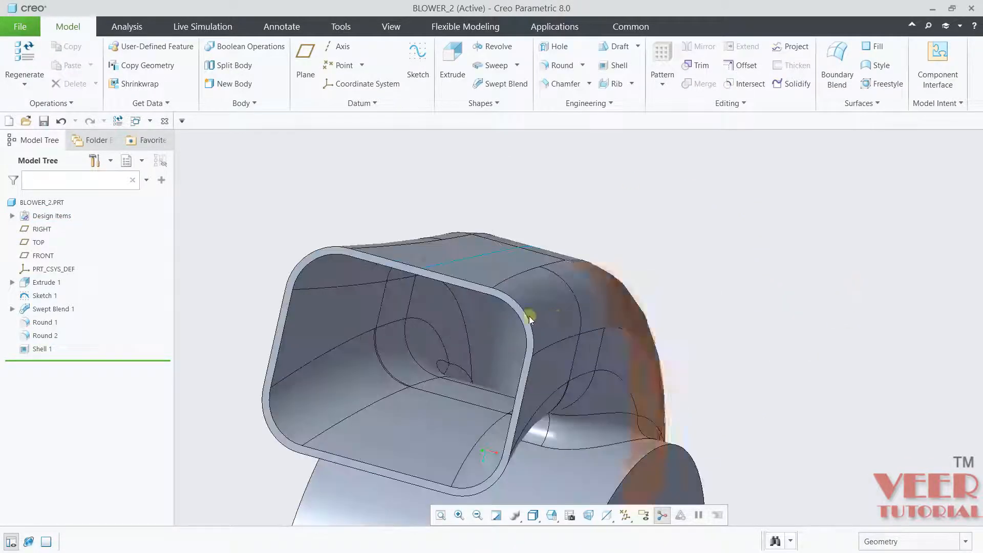
scroll(606, 338, "up", 3)
middle_click_drag(606, 338, 685, 304)
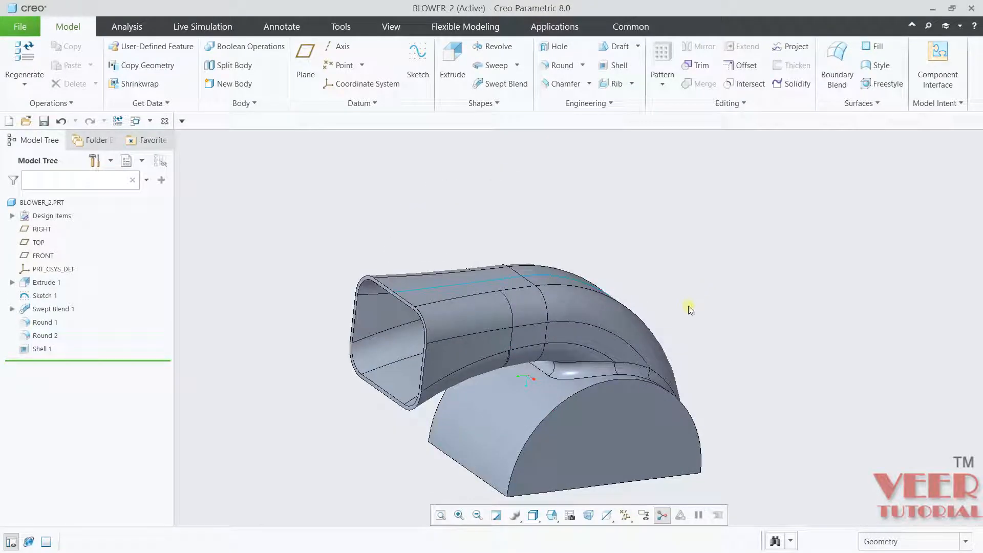
key("alt+Tab")
scroll(559, 327, "down", 3)
scroll(622, 406, "up", 3)
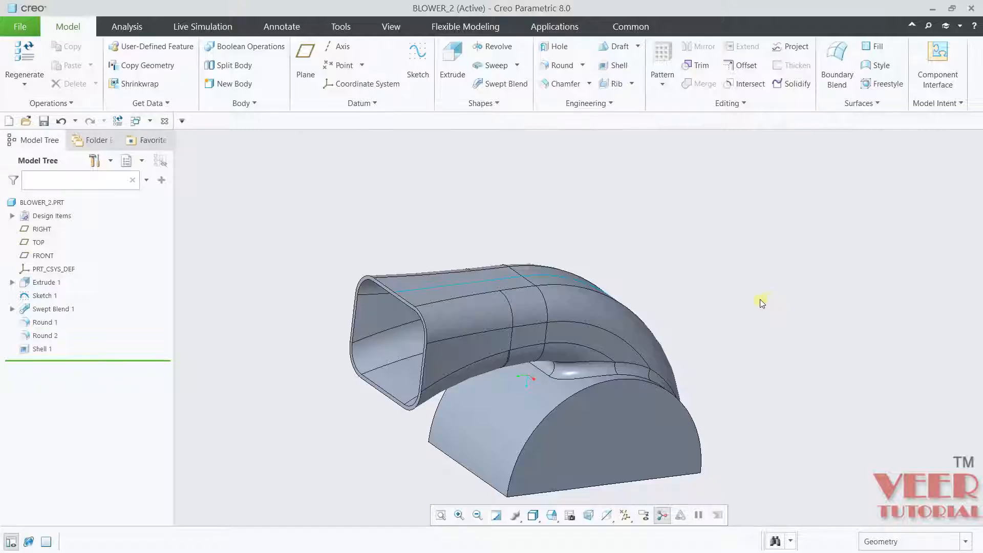
Start an extrusion on the half-cylinder base's flat end face and sketch a circle about 4.31 in diameter centred on its bottom edge.
scroll(761, 300, "down", 2)
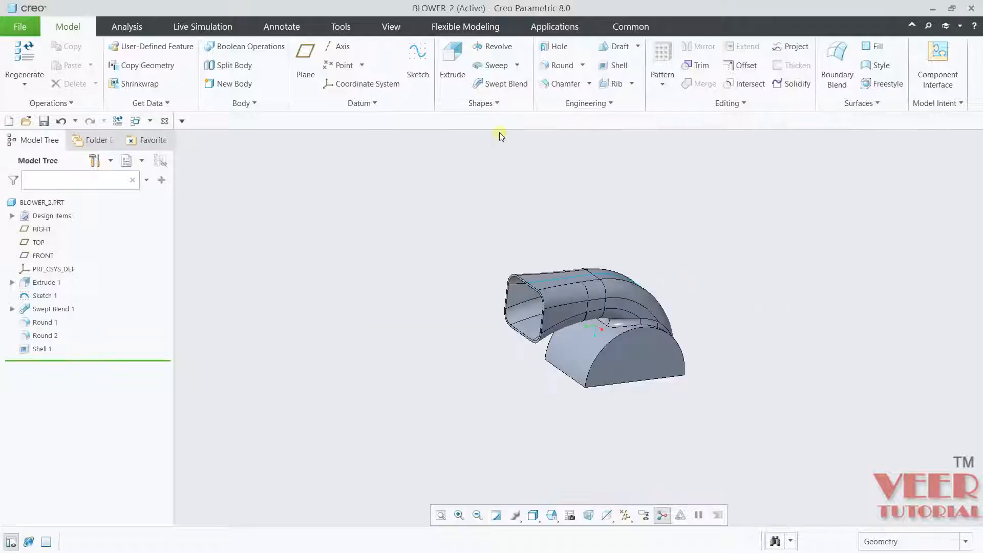
left_click(451, 66)
scroll(576, 382, "up", 5)
left_click(562, 383)
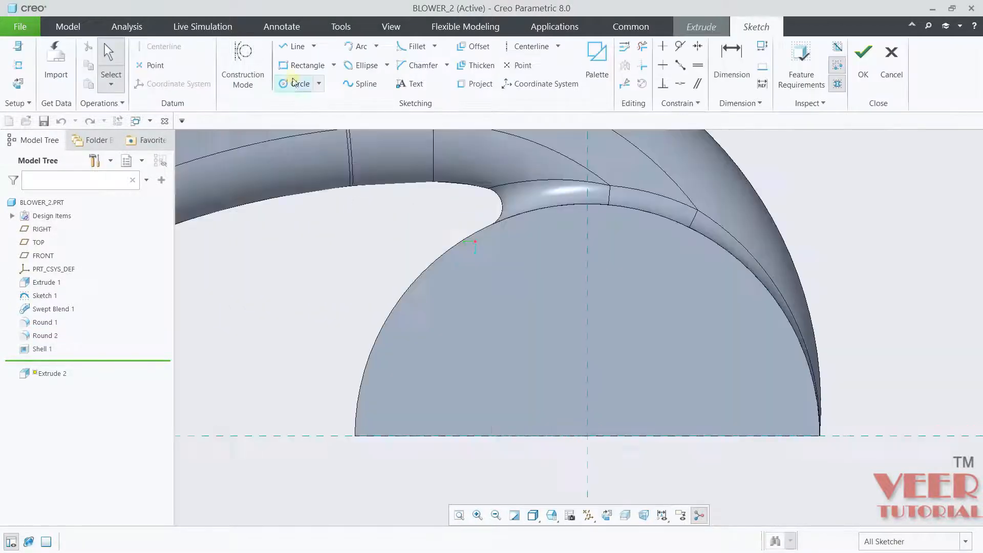
key("c")
left_click(587, 436)
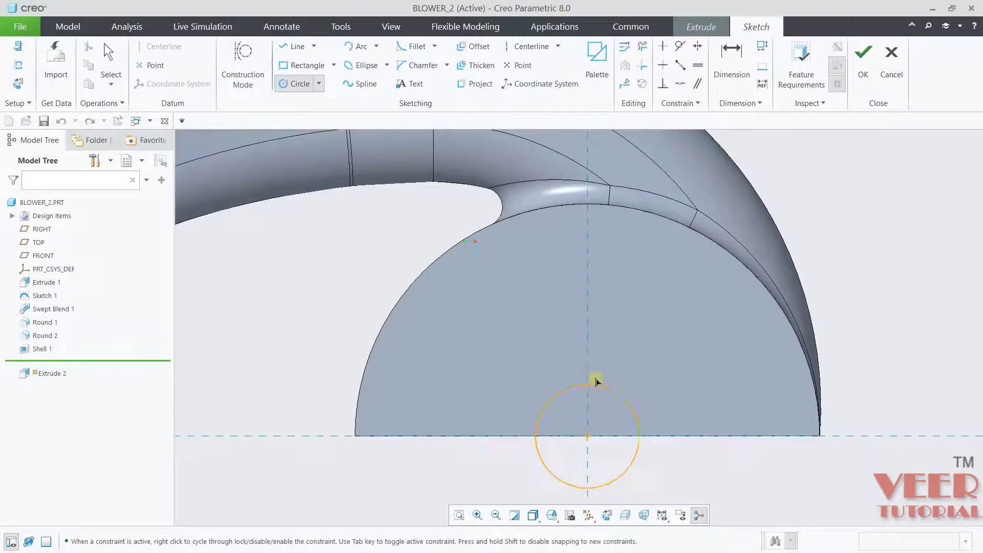
left_click(608, 358)
middle_click(719, 313)
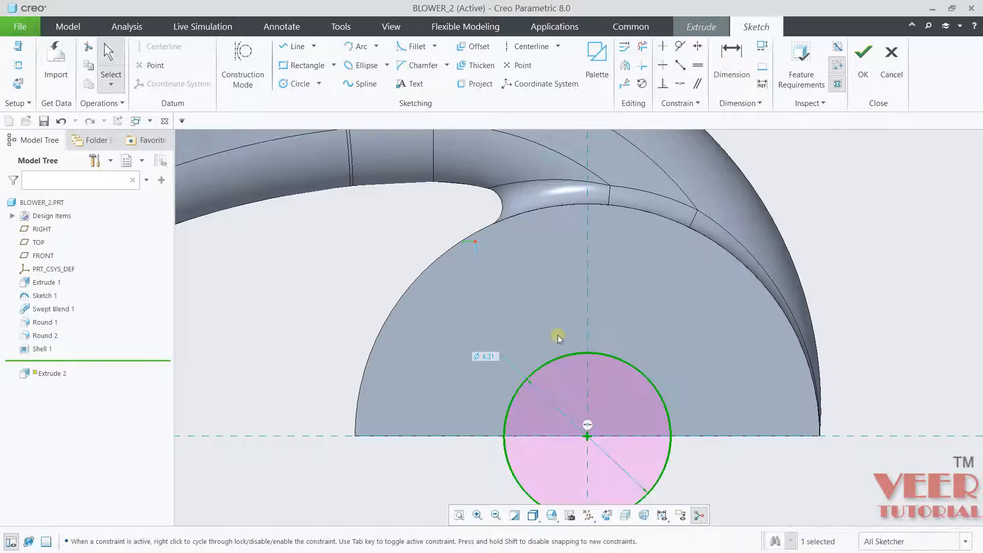
Convert the circle's diameter dimension to a radius and set it to 4.88.
left_click(489, 357)
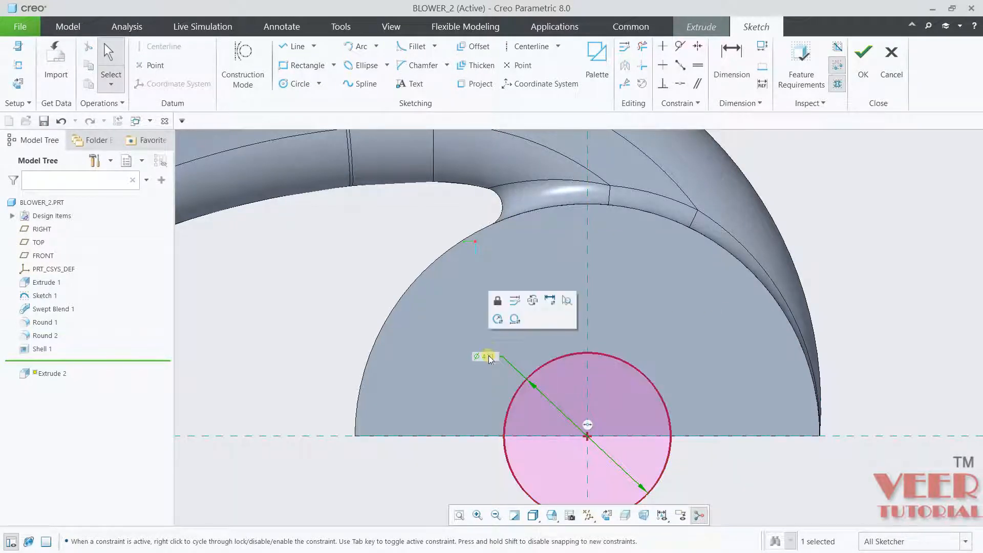
left_click(497, 321)
type("4.8")
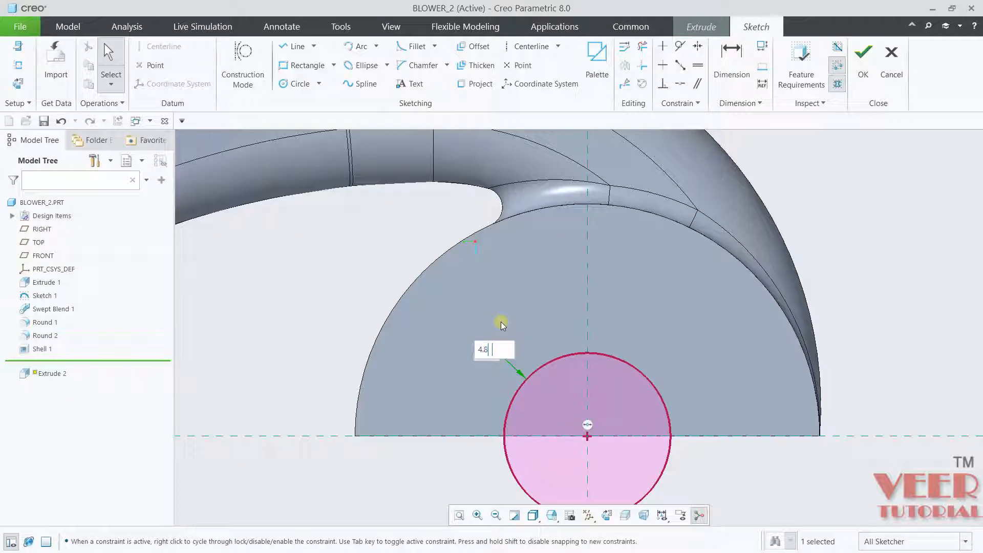
type("8")
key("Return")
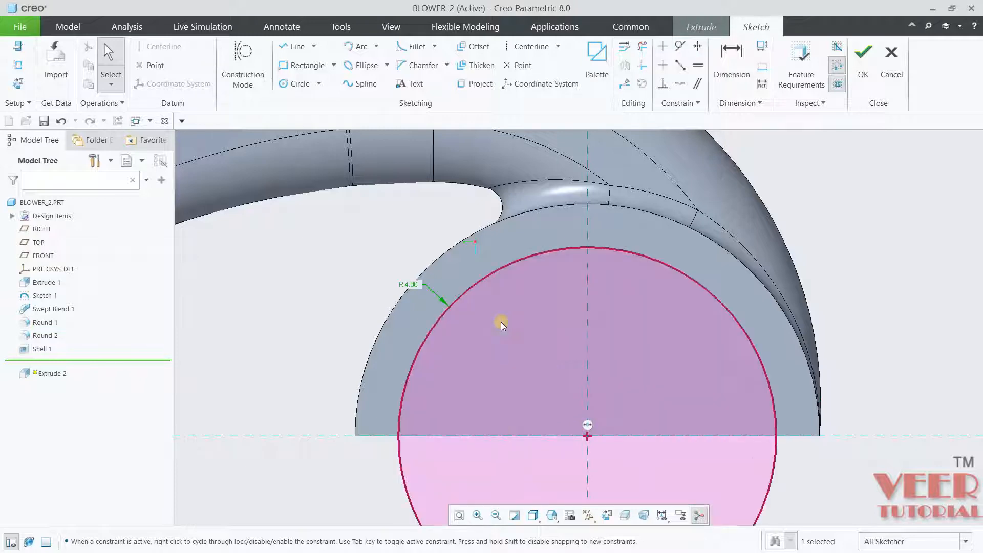
Finish the circle sketch and change the extrusion to remove material.
left_click(863, 56)
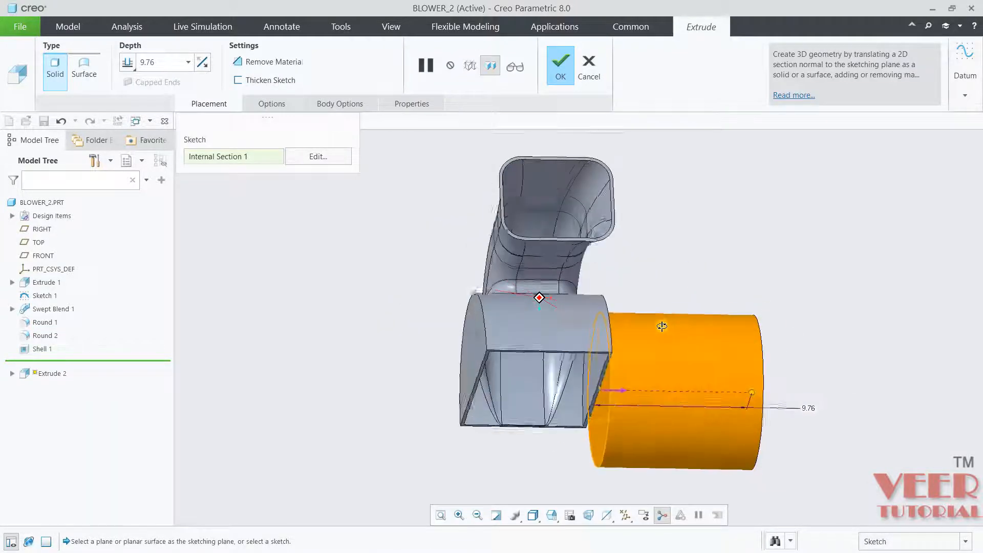
middle_click_drag(662, 326, 448, 303)
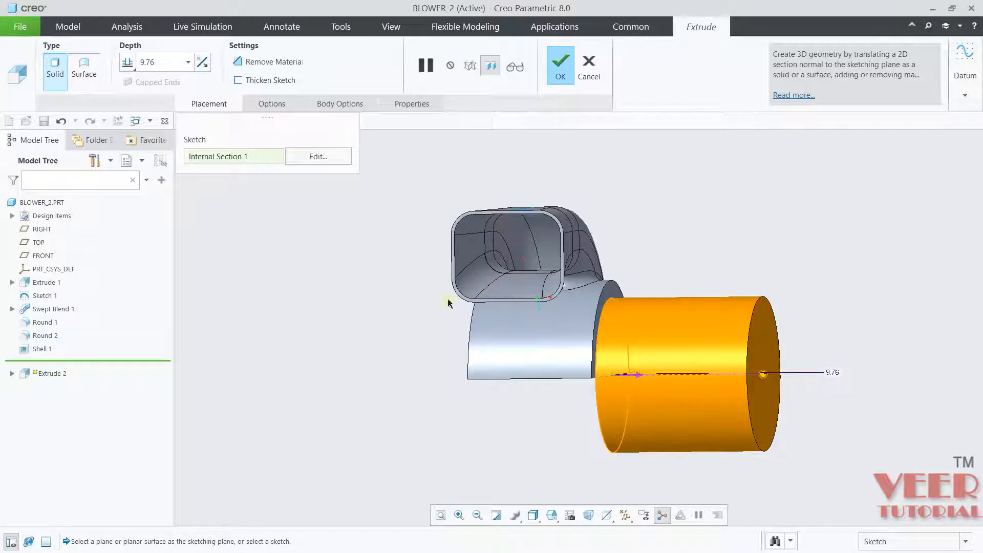
left_click(247, 61)
middle_click_drag(369, 243, 354, 256)
scroll(602, 378, "up", 4)
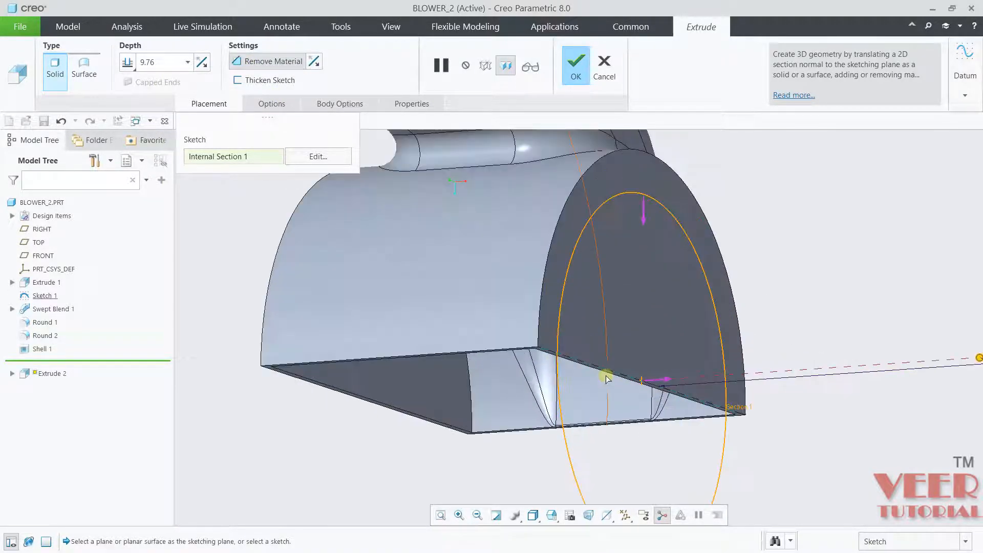
Reopen the cut's section sketch and draw a horizontal line across the circle's diameter along the base edge.
left_click(313, 156)
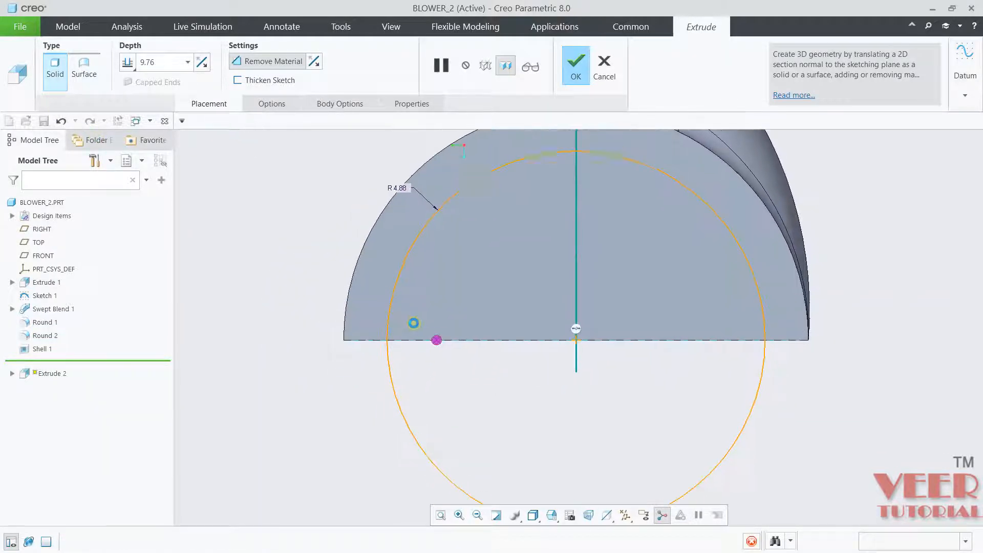
left_click(286, 46)
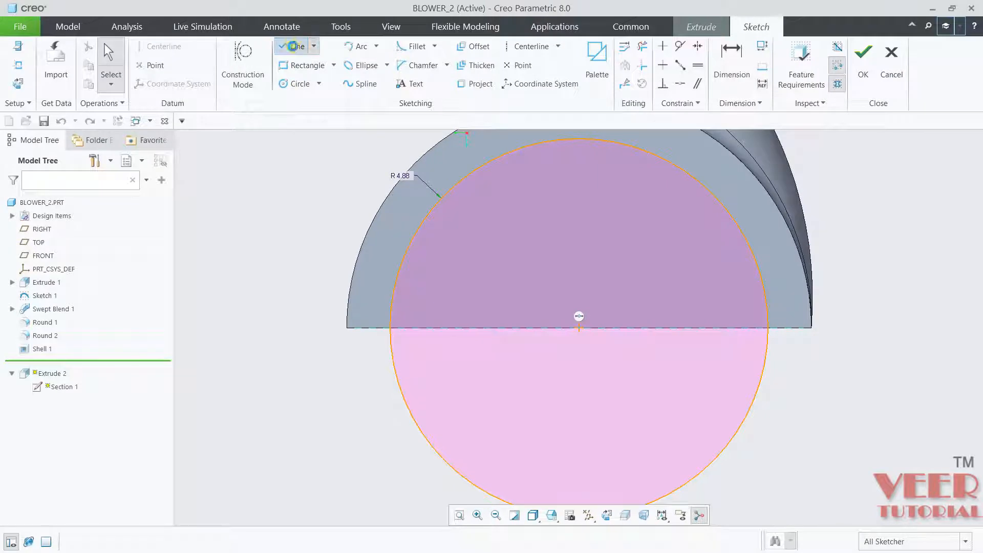
left_click(391, 327)
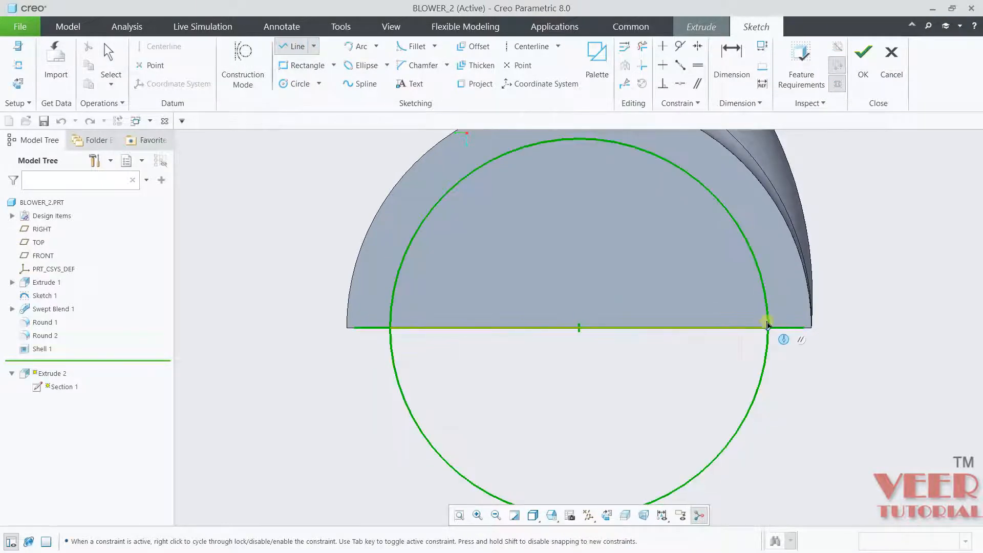
left_click(767, 327)
middle_click(839, 366)
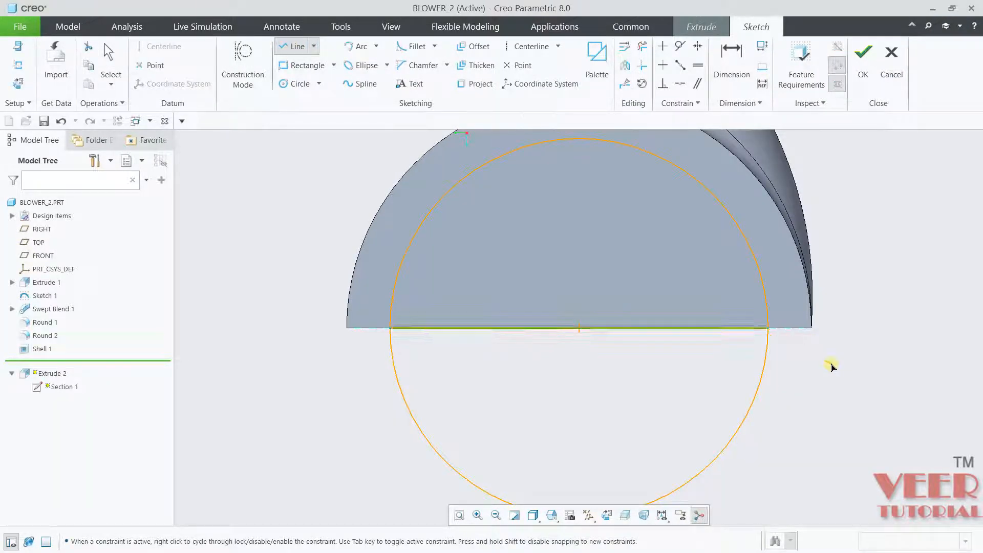
Trim away the lower half of the circle to leave a closed semicircle, and finish the sketch.
left_click(642, 46)
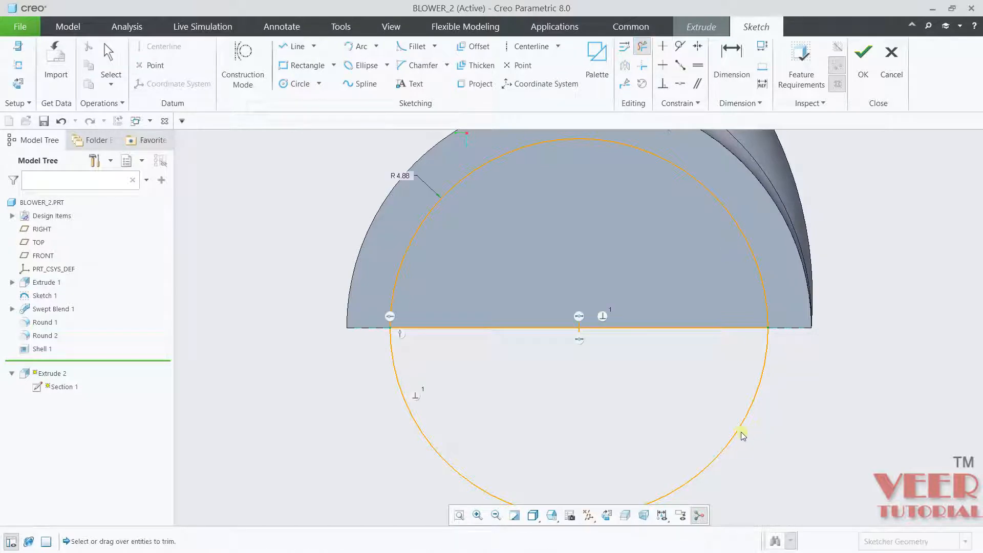
left_click(738, 438)
middle_click(619, 404)
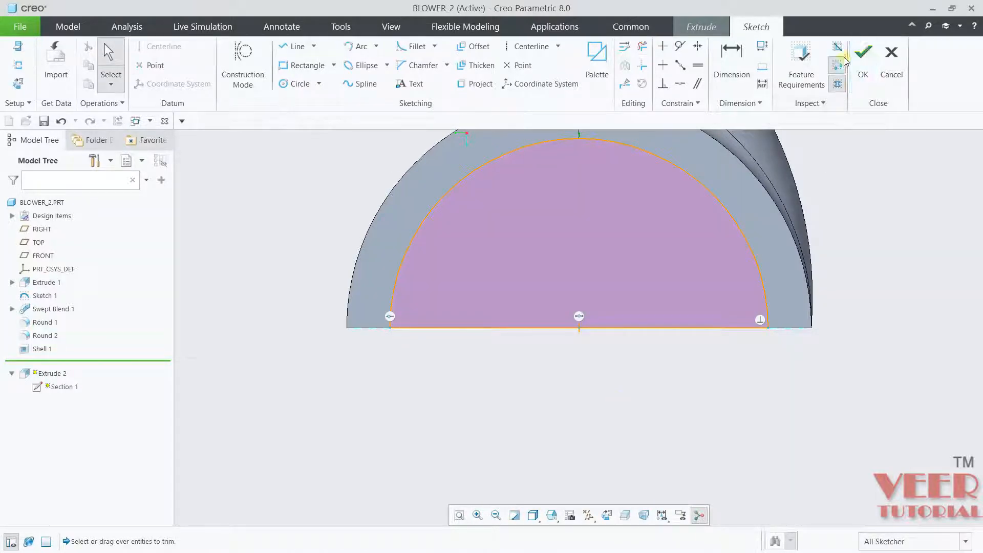
left_click(863, 54)
Flip the depth direction of the semicircular cut so that it goes into the half-cylinder base.
middle_click_drag(509, 395, 582, 398)
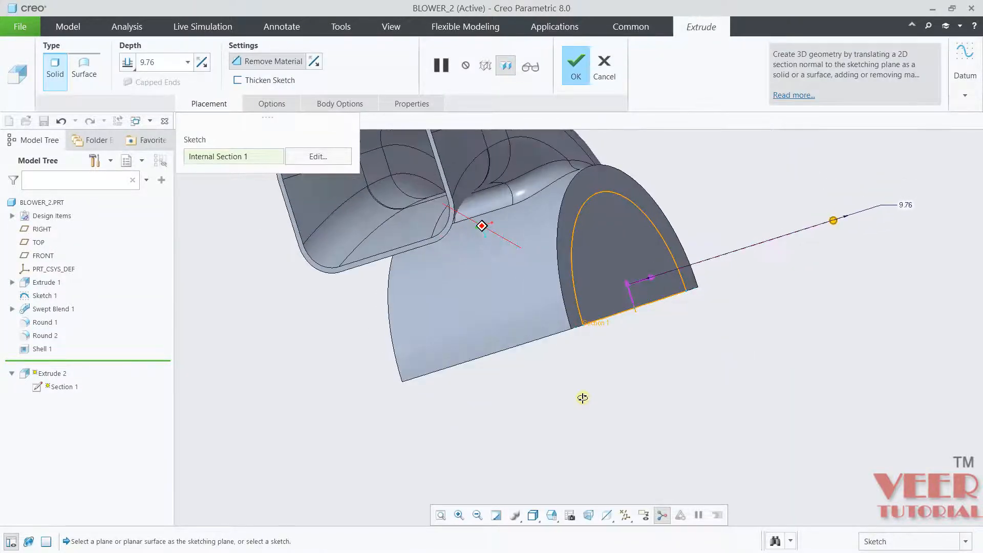
left_click(203, 65)
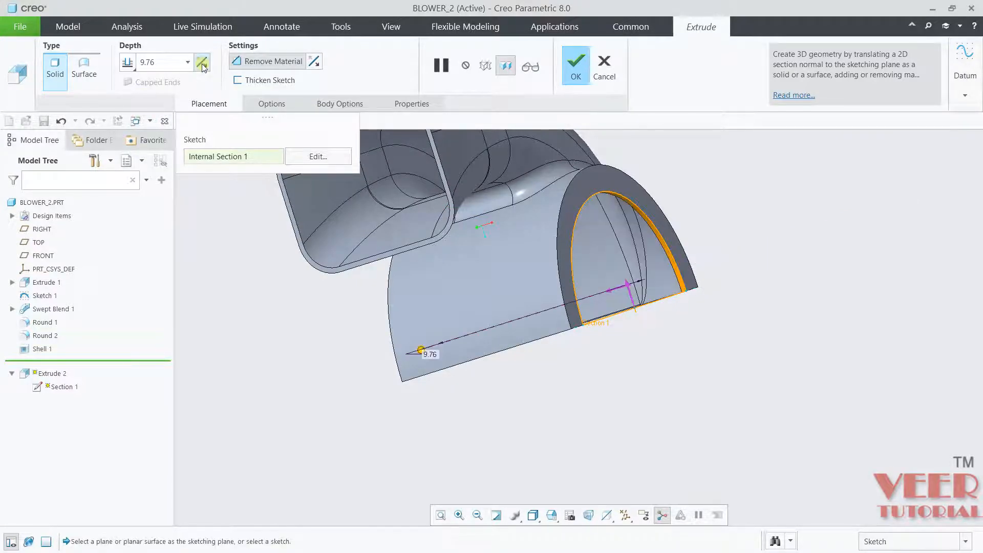
middle_click_drag(618, 326, 649, 401)
scroll(621, 219, "up", 5)
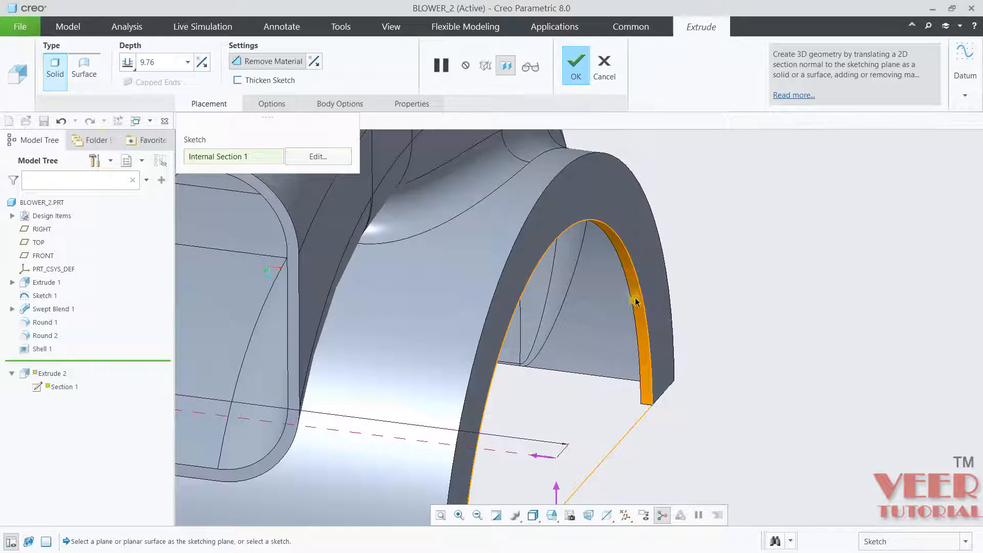
Set the cut's depth option to To Next so it opens only the near end wall, and complete the extrusion.
left_click(132, 68)
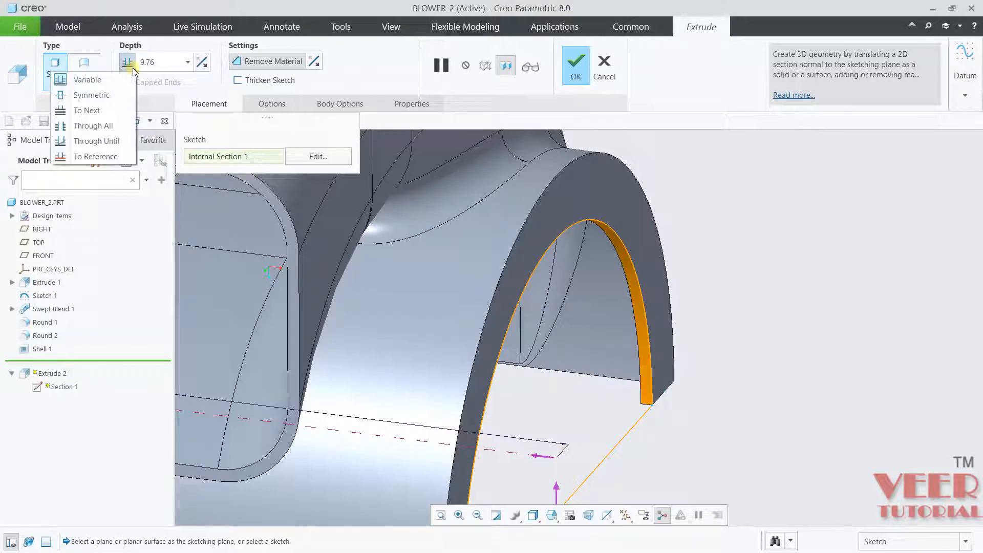
left_click(107, 111)
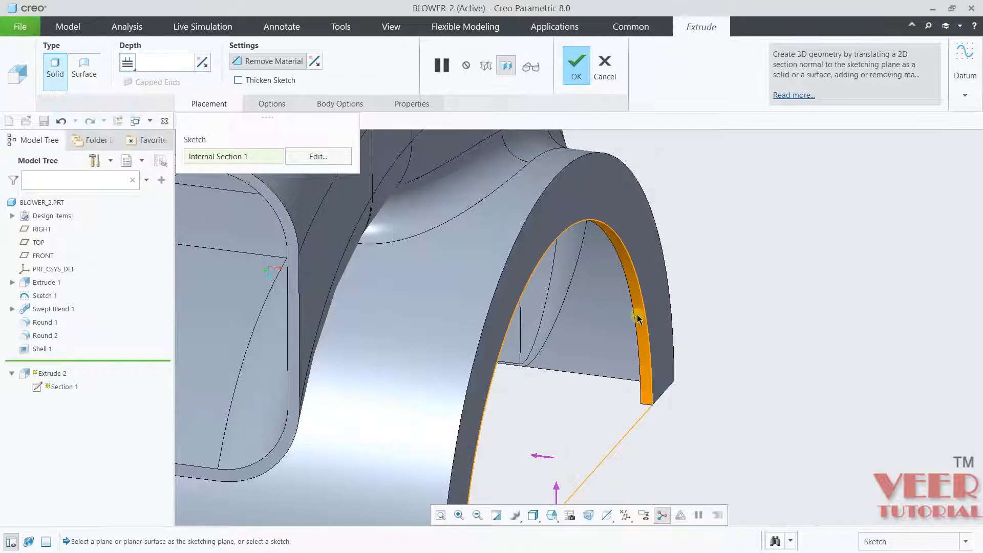
scroll(671, 261, "down", 5)
middle_click_drag(670, 261, 696, 224)
scroll(605, 311, "up", 5)
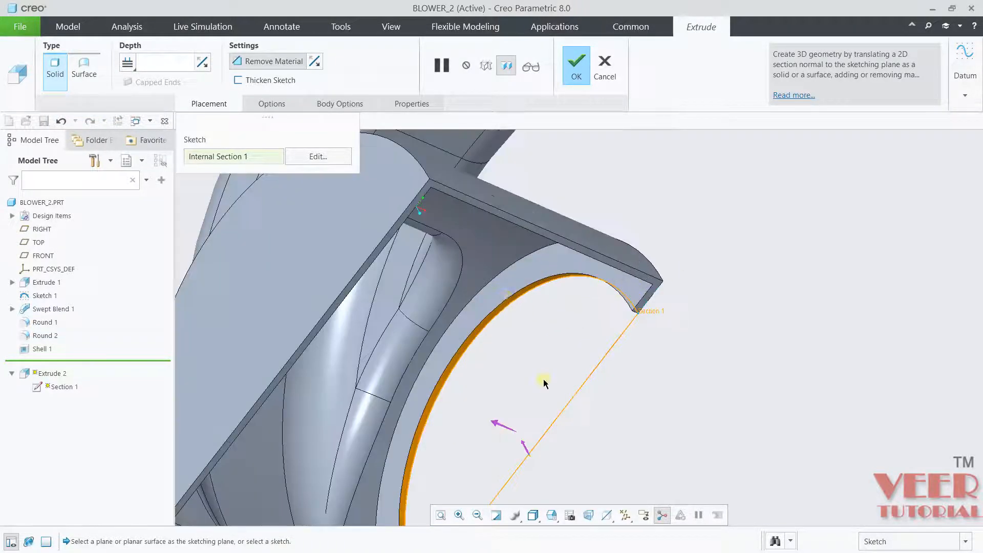
scroll(551, 347, "down", 2)
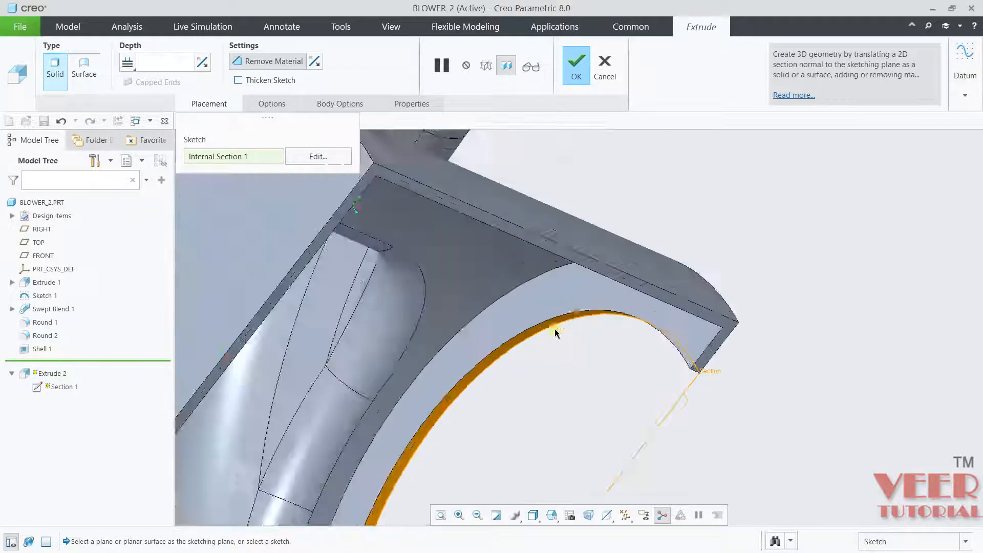
scroll(569, 330, "up", 3)
left_click(574, 79)
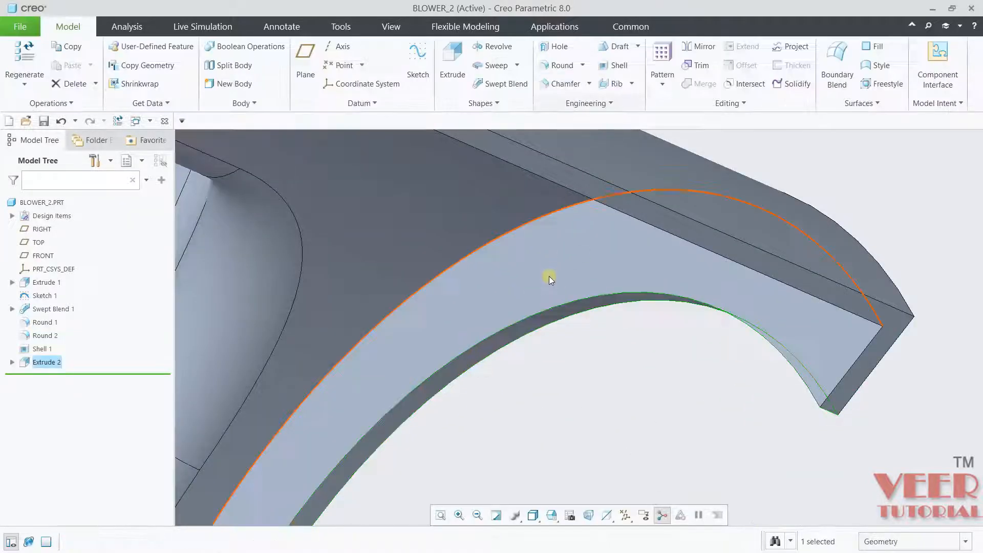
Start an extrusion on the base's opposite end face and sketch a circle about 4.55 in diameter centred on its bottom edge.
scroll(550, 288, "down", 7)
middle_click_drag(660, 316, 689, 318)
middle_click_drag(656, 415, 665, 389)
left_click(452, 66)
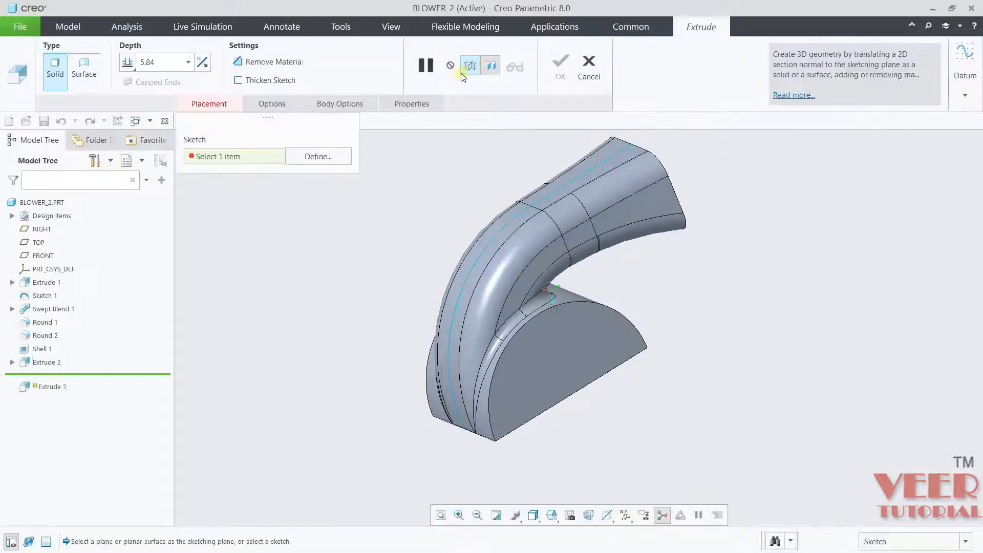
left_click(570, 339)
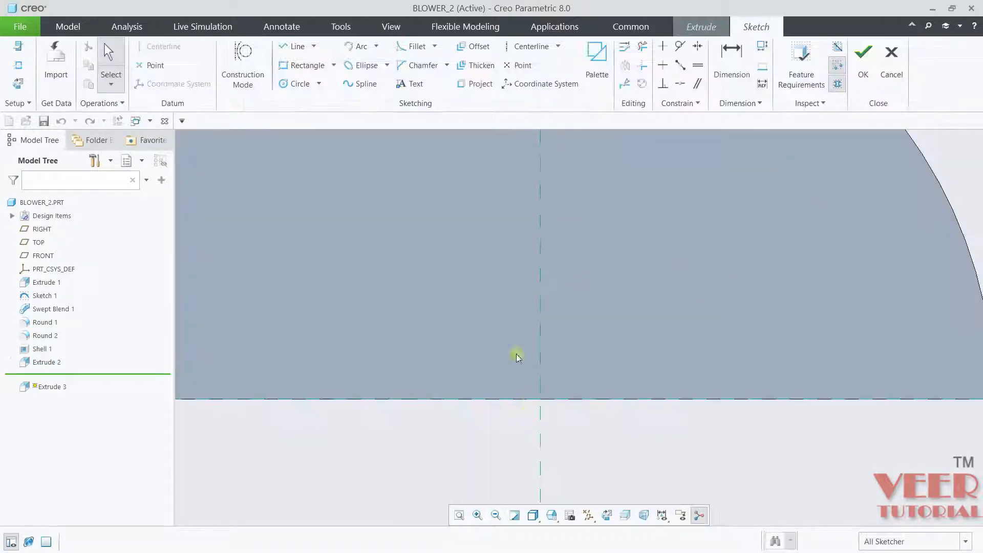
left_click(318, 83)
left_click(284, 98)
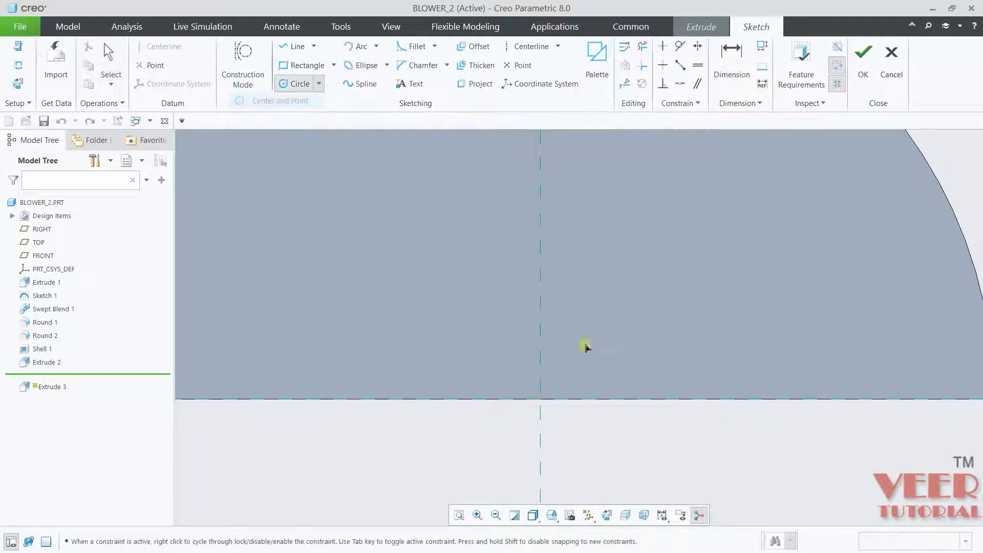
left_click(541, 399)
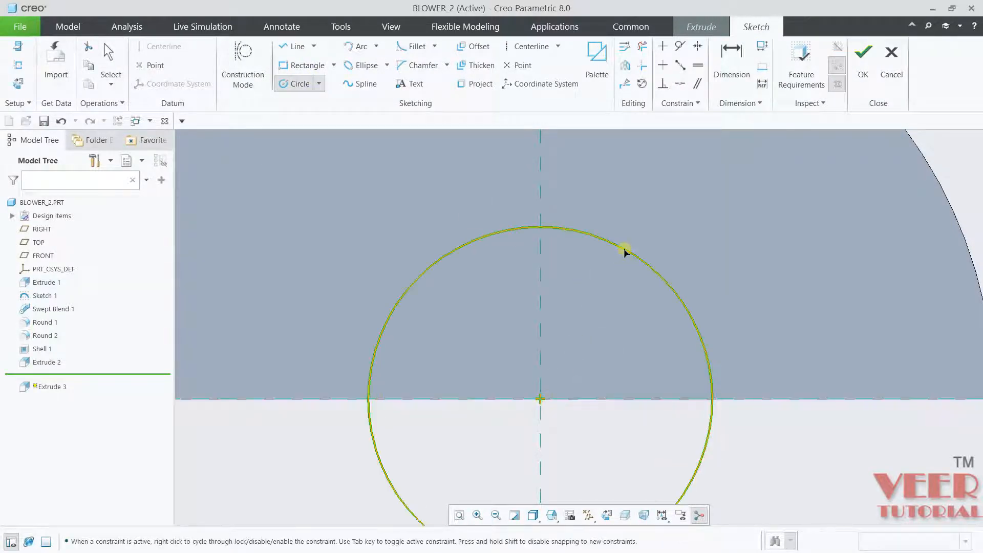
left_click(633, 247)
middle_click(633, 247)
Convert the new circle's diameter dimension to a radius and set it to 1.5.
left_click(359, 232)
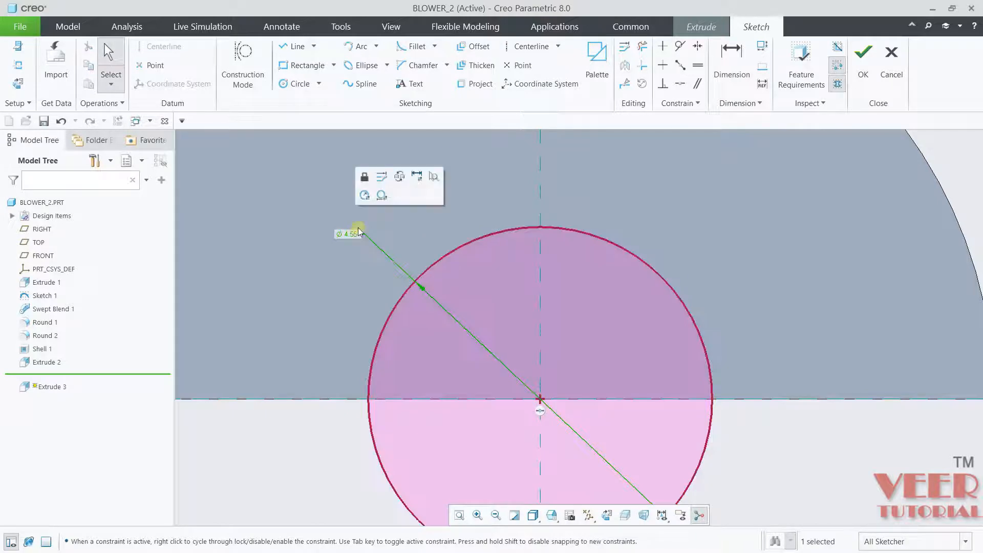
left_click(362, 197)
type("1.5")
key("Return")
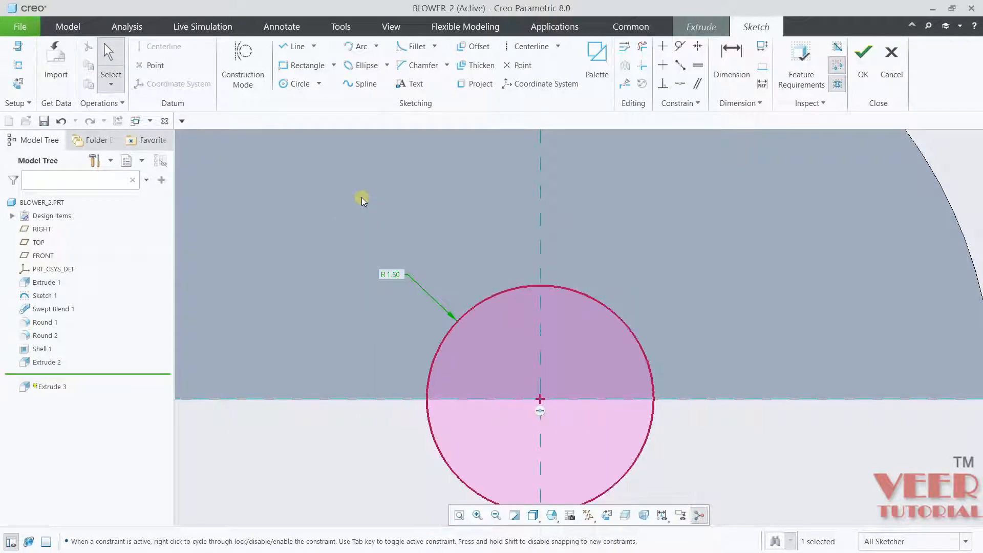
Draw a horizontal line across the diameter of the 1.5 radius circle along the base's bottom edge.
scroll(402, 266, "up", 3)
scroll(483, 303, "down", 2)
left_click(292, 46)
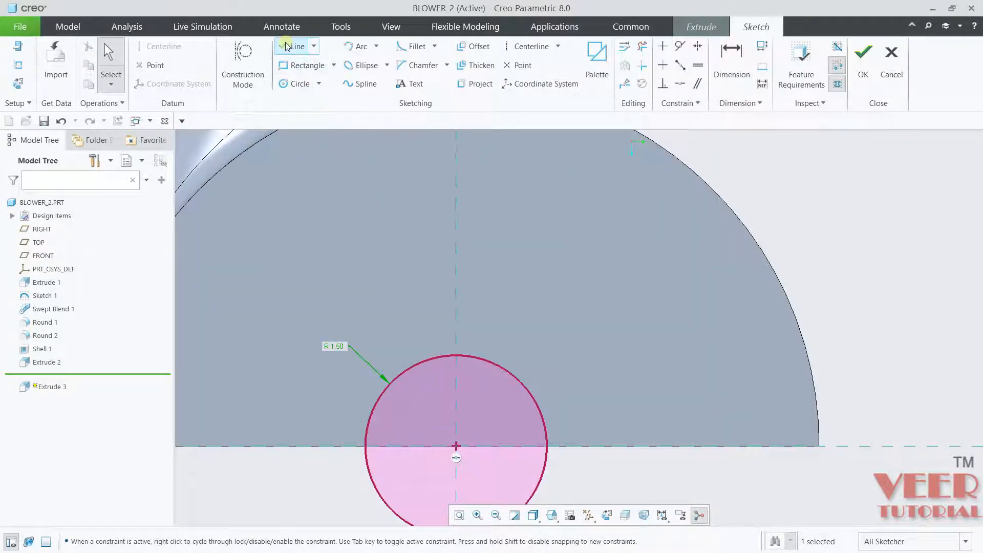
left_click(456, 446)
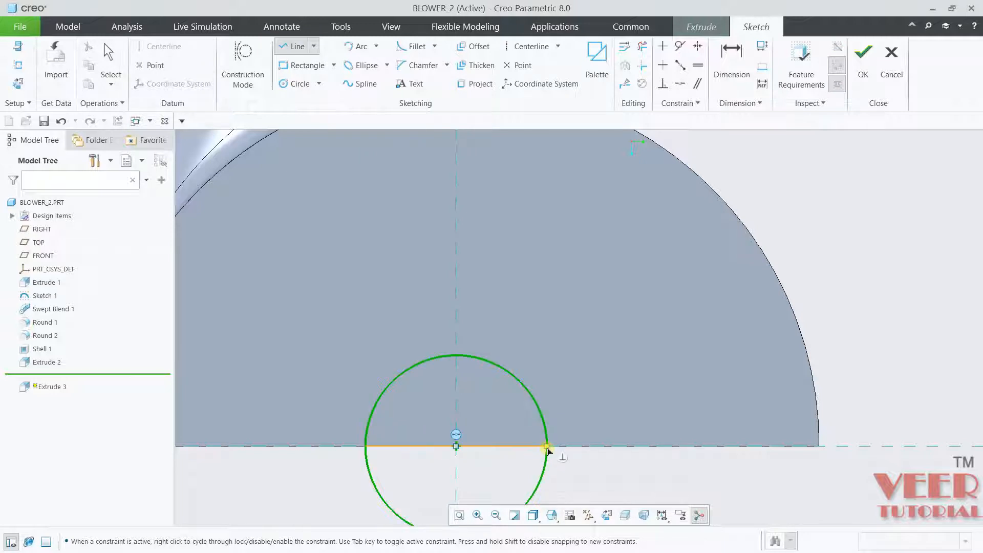
left_click(547, 447)
middle_click(634, 395)
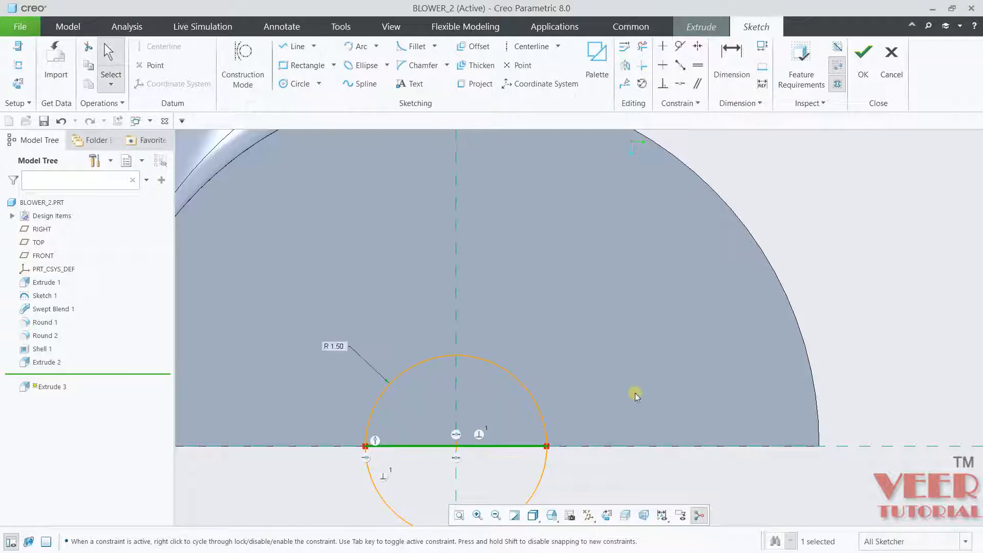
Trim both lower arcs of the 1.5 radius circle, leaving a closed semicircle above the base edge.
left_click(642, 47)
scroll(597, 210, "up", 2)
scroll(542, 368, "down", 4)
left_click(581, 443)
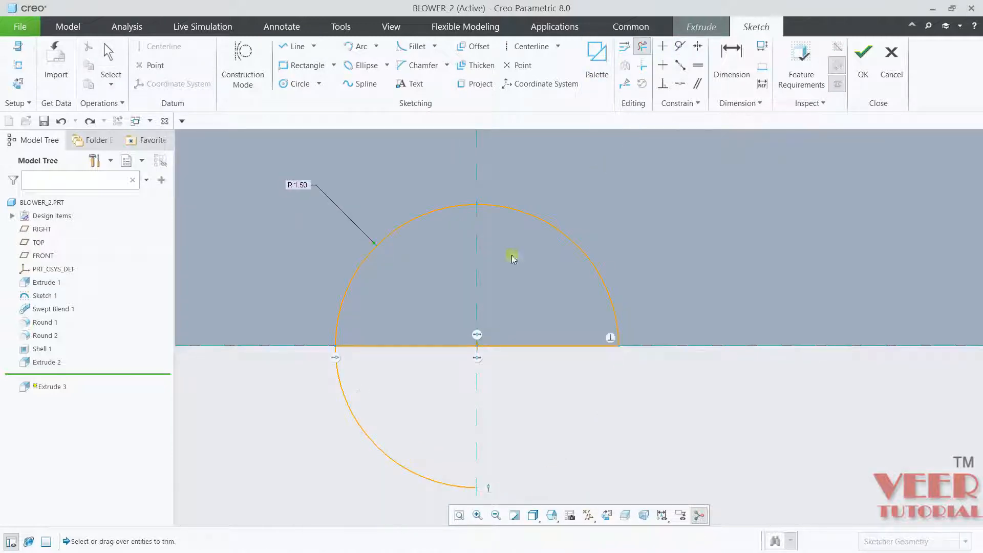
left_click(383, 457)
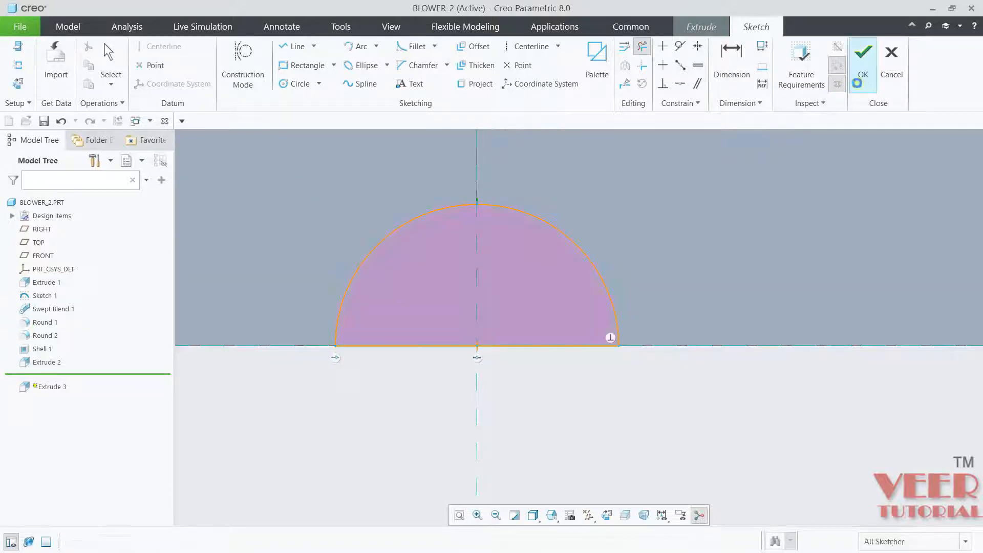
Finish the semicircle sketch and extrude it as a material-removing cut with its depth set to Through All.
left_click(863, 55)
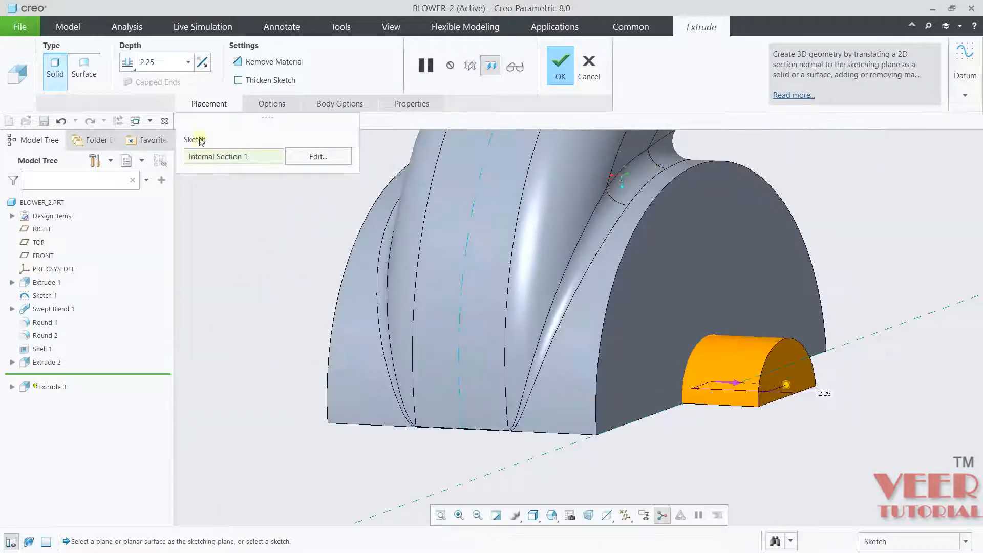
left_click(203, 63)
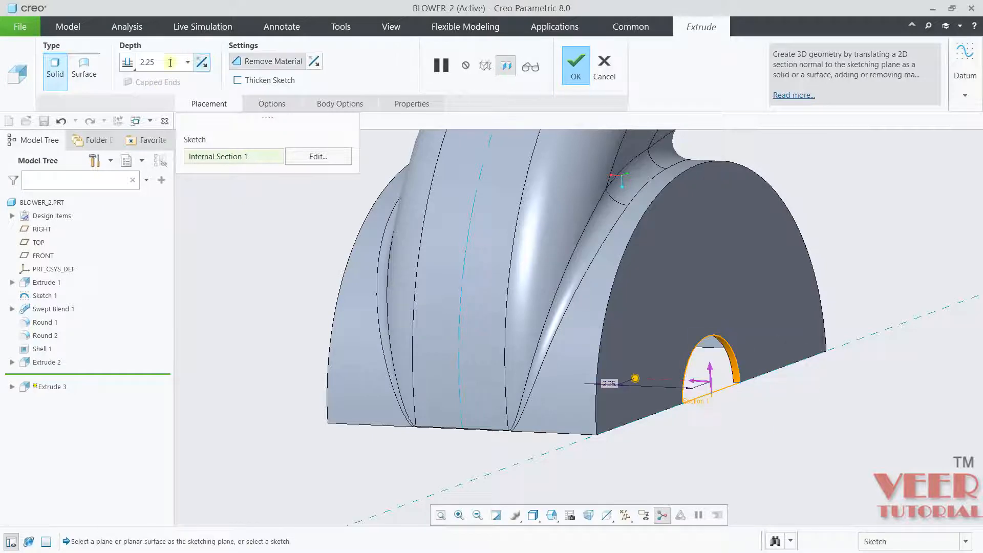
left_click(128, 62)
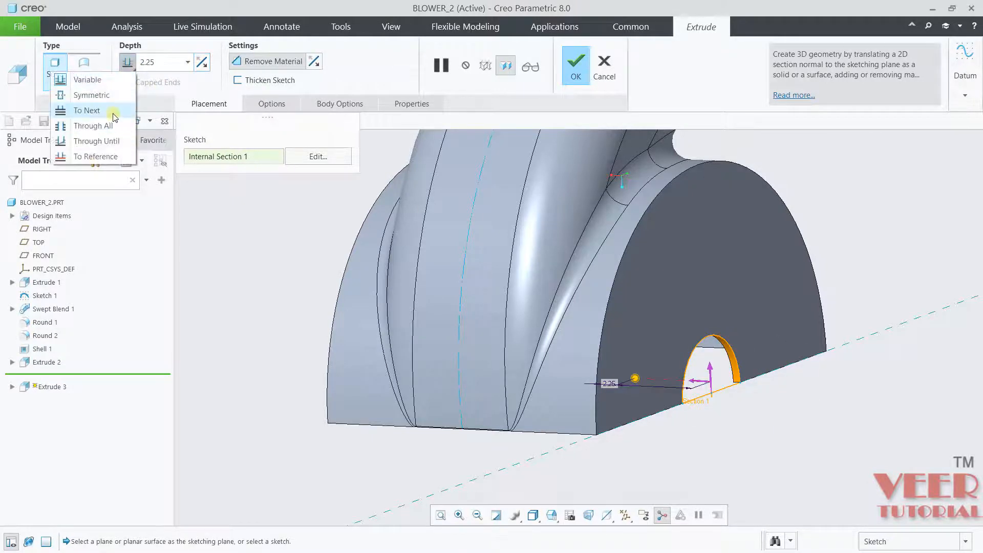
left_click(93, 125)
left_click(576, 66)
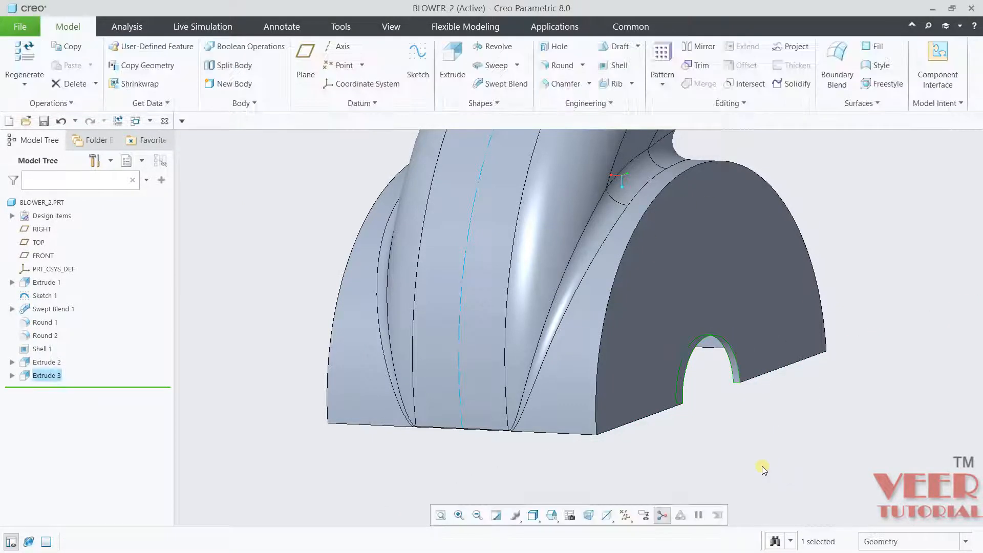
scroll(762, 466, "down", 3)
middle_click_drag(737, 394, 502, 372)
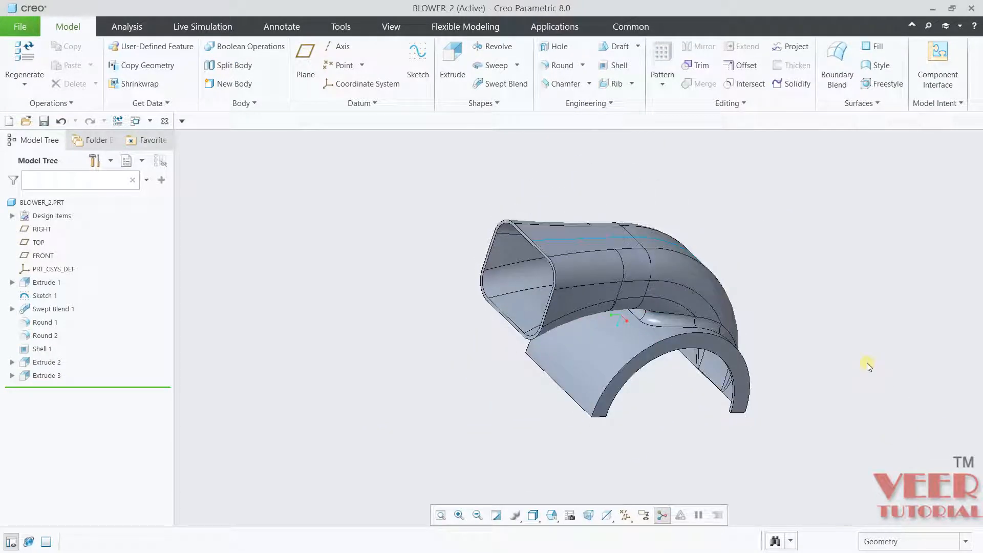
Check the mounting flange dimensions on the blower.pdf drawing in Foxit Reader, return to Creo and display all datum features.
key("alt+Tab")
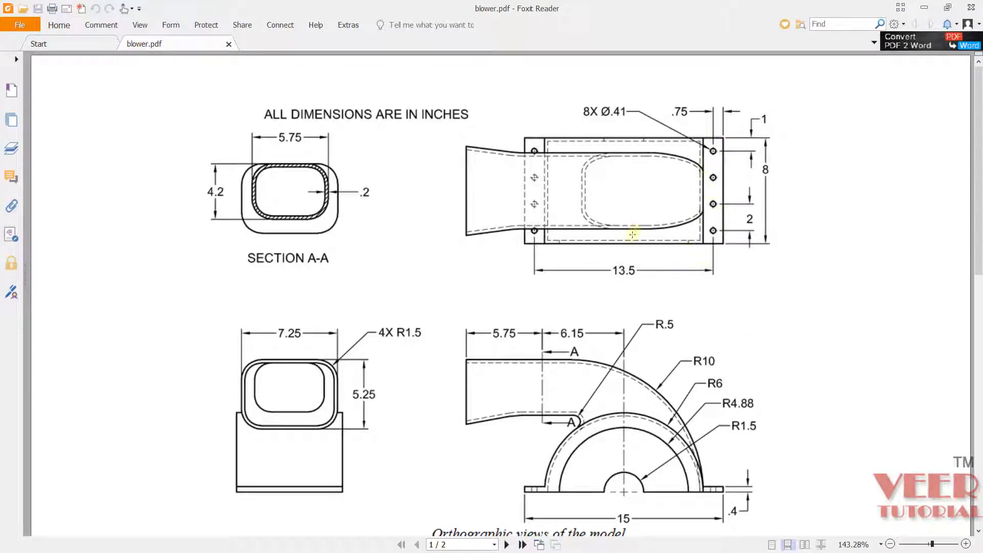
scroll(625, 257, "down", 2)
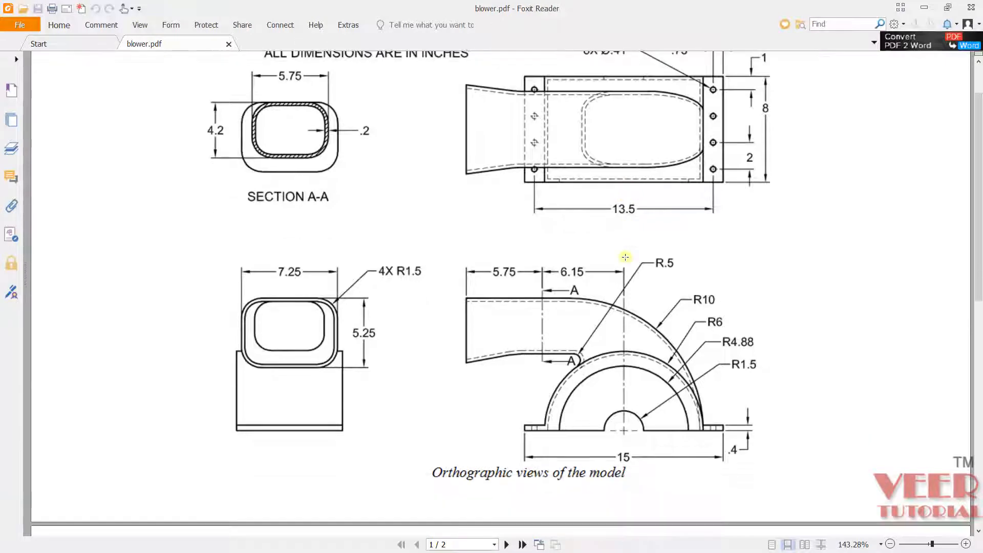
scroll(740, 436, "down", 1)
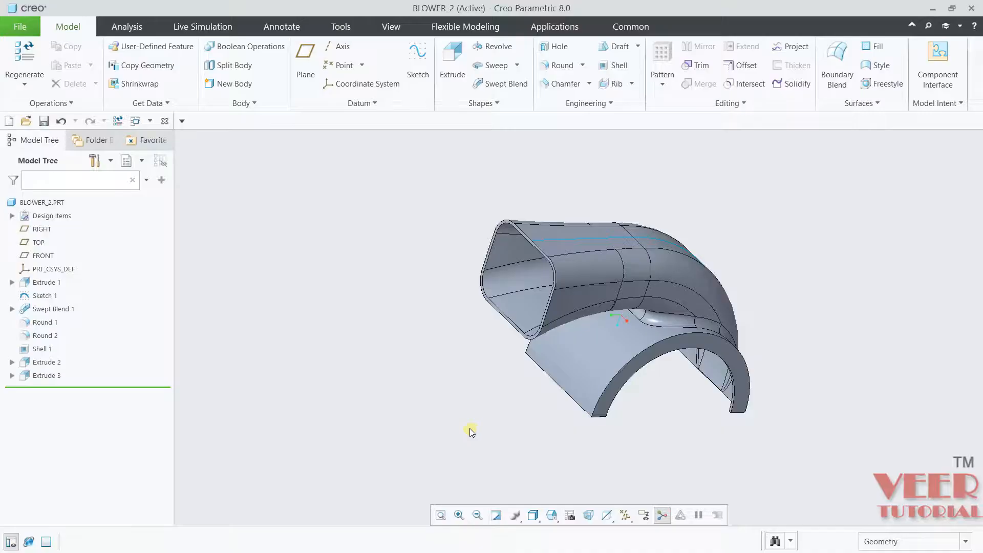
mouse_move(467, 428)
middle_mouse_down()
mouse_move(439, 422)
mouse_move(568, 507)
middle_mouse_up()
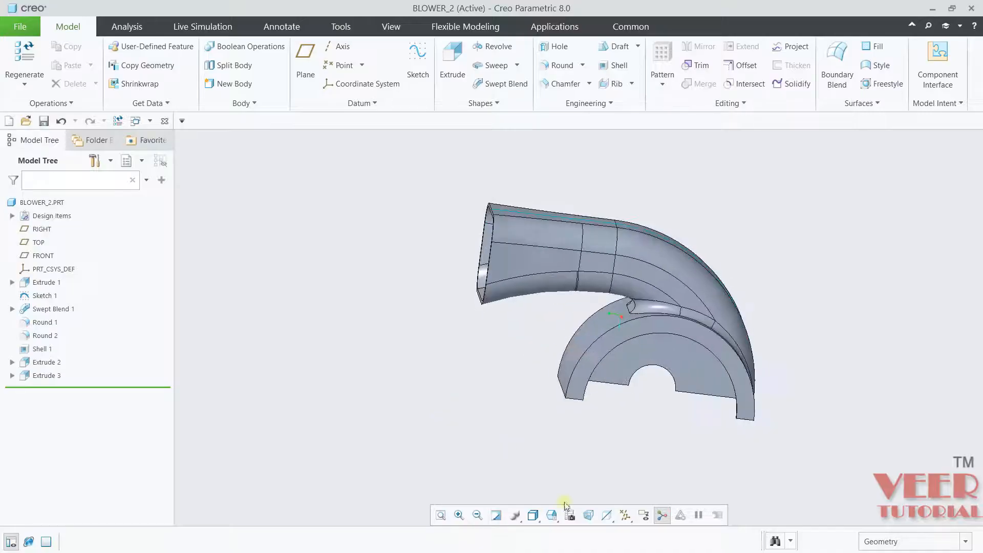
left_click(638, 517)
left_click(538, 417)
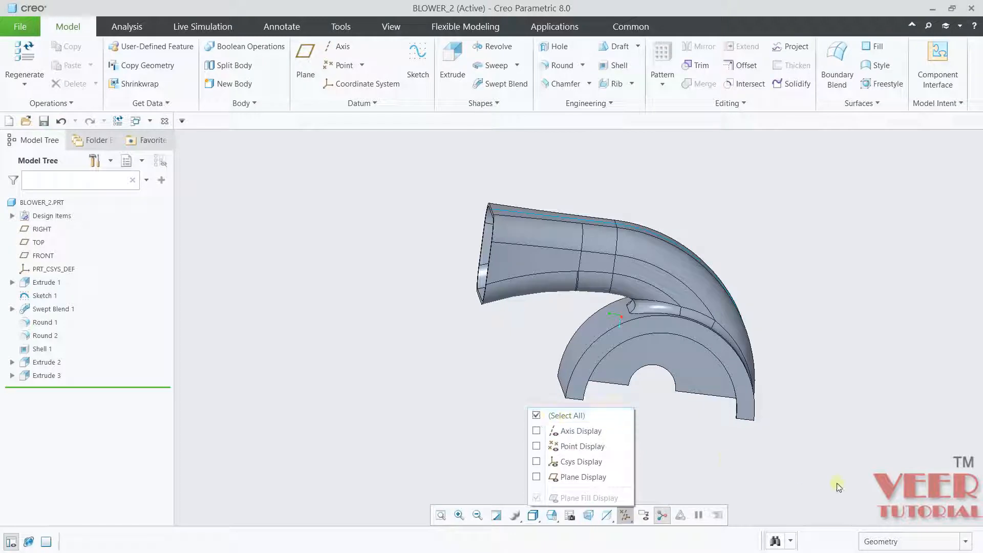
mouse_move(480, 476)
middle_mouse_down()
mouse_move(543, 501)
mouse_move(499, 512)
mouse_move(524, 519)
middle_mouse_up()
scroll(499, 451, "down", 5)
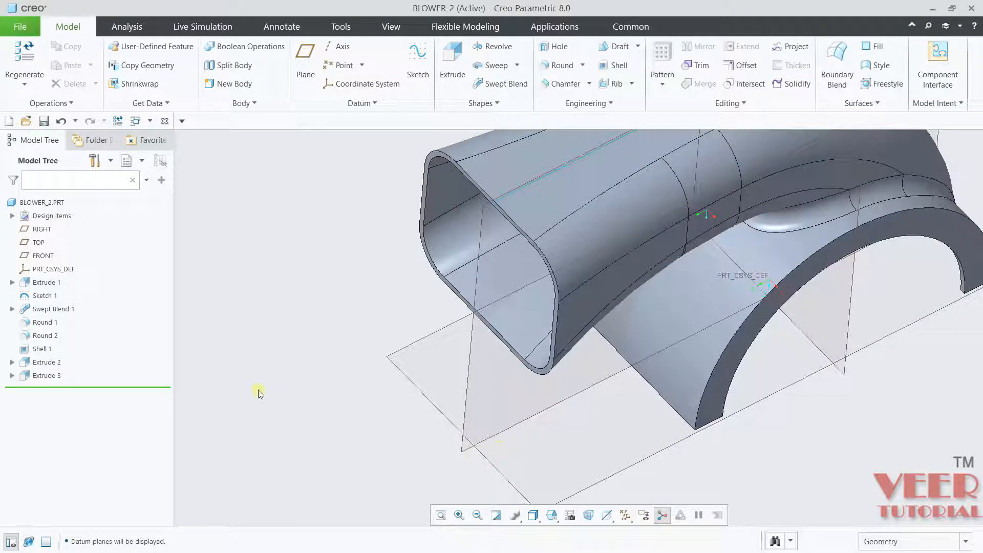
Start an extrusion sketch on the RIGHT datum plane and hide all datum features.
left_click(452, 61)
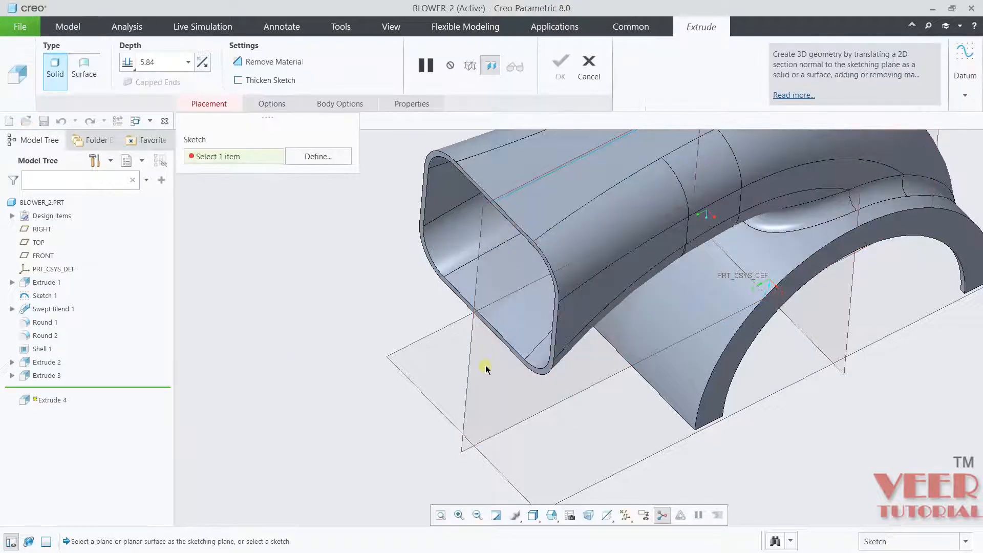
left_click(470, 377)
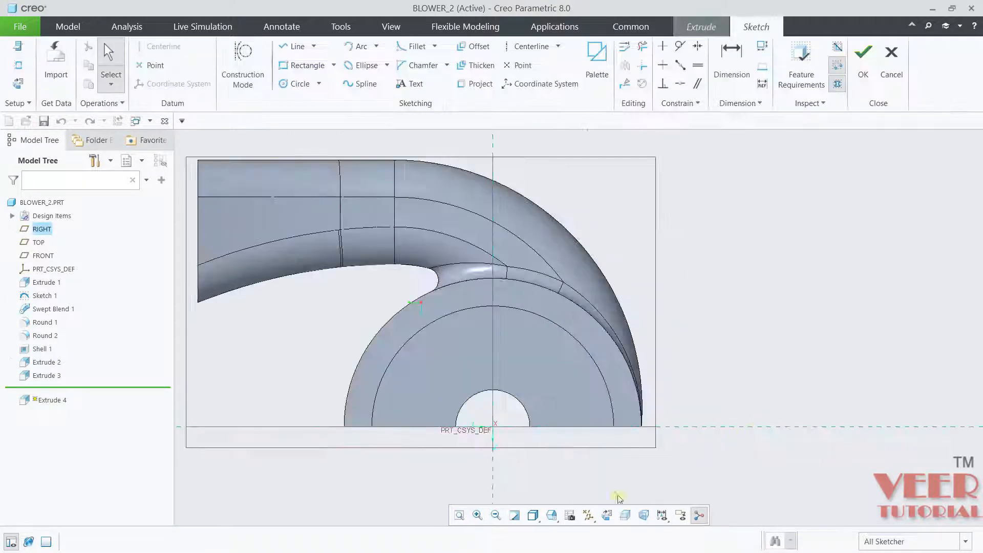
left_click(593, 518)
left_click(511, 436)
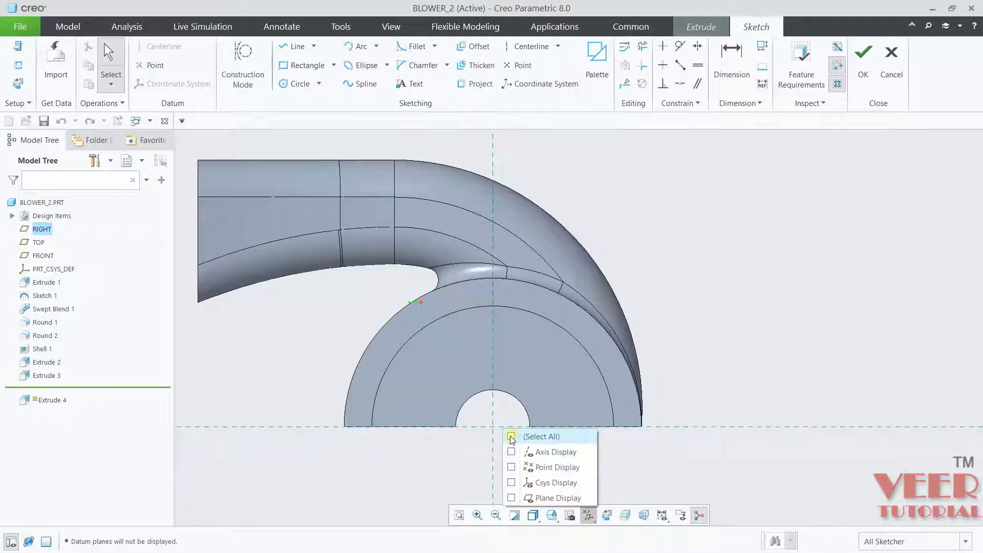
Sketch a corner rectangle about 2.88 long, extending outward along the bottom reference from the base's outer bottom corner.
scroll(717, 428, "down", 5)
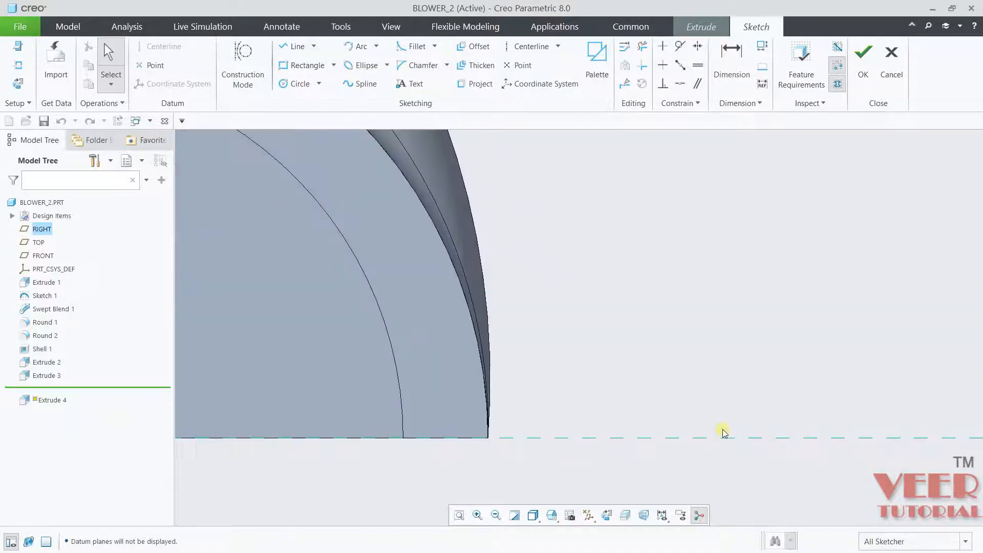
left_click(333, 65)
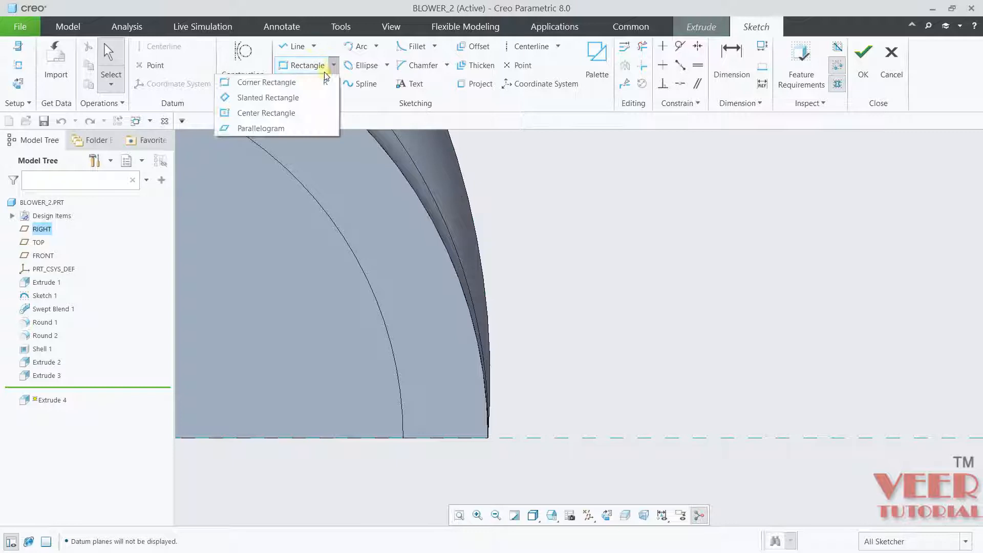
left_click(290, 79)
left_click(486, 438)
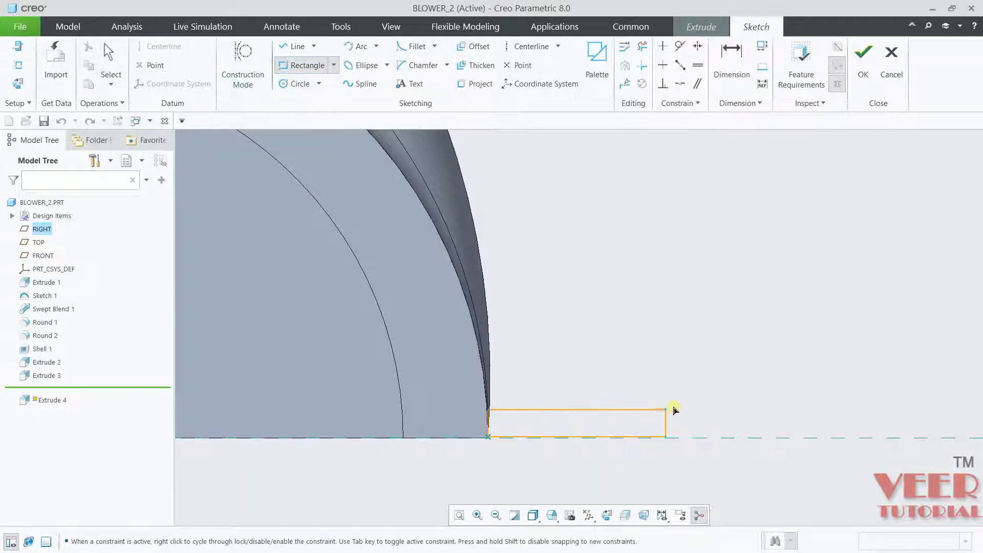
left_click(706, 393)
middle_click(791, 367)
Set the flange rectangle's height to 0.4.
scroll(741, 406, "up", 5)
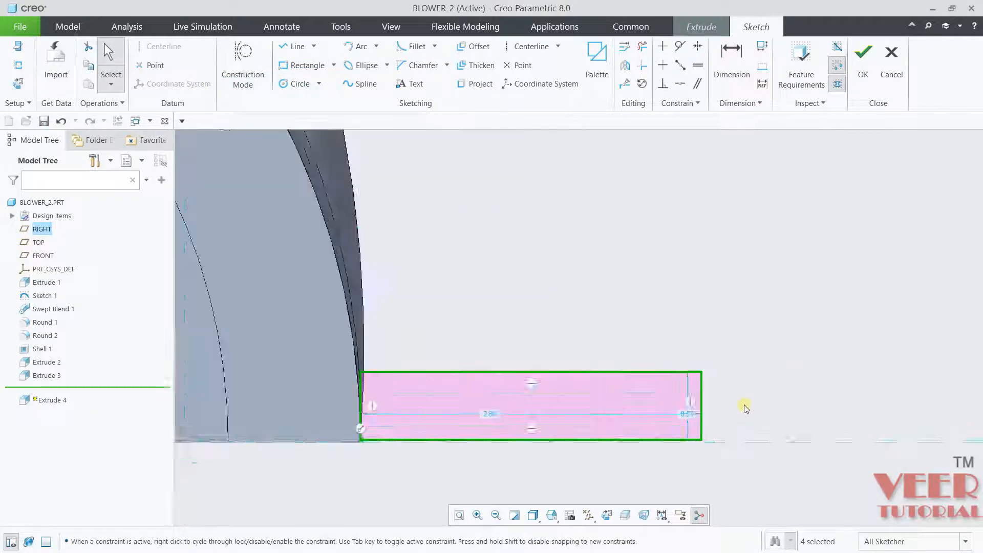
double_click(607, 428)
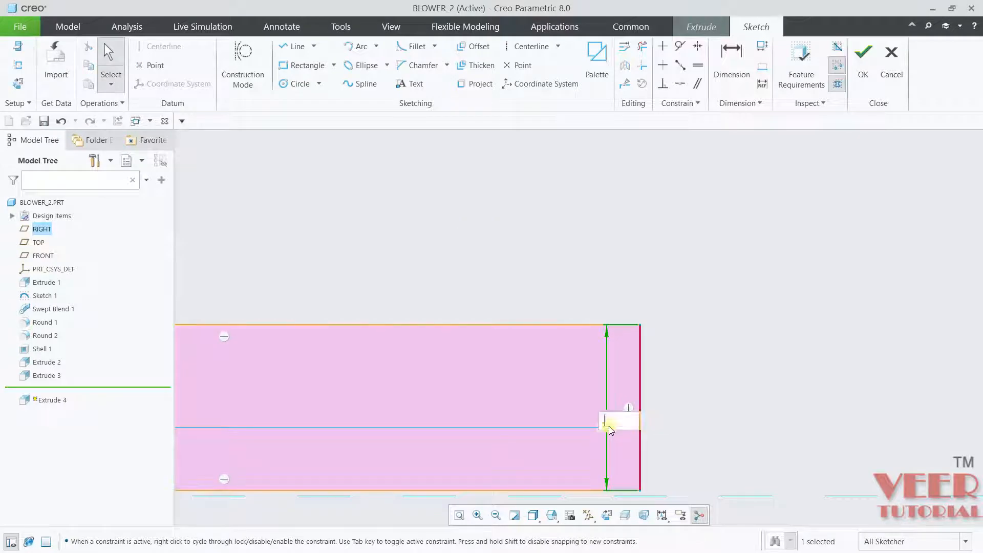
key("Return")
scroll(682, 403, "down", 8)
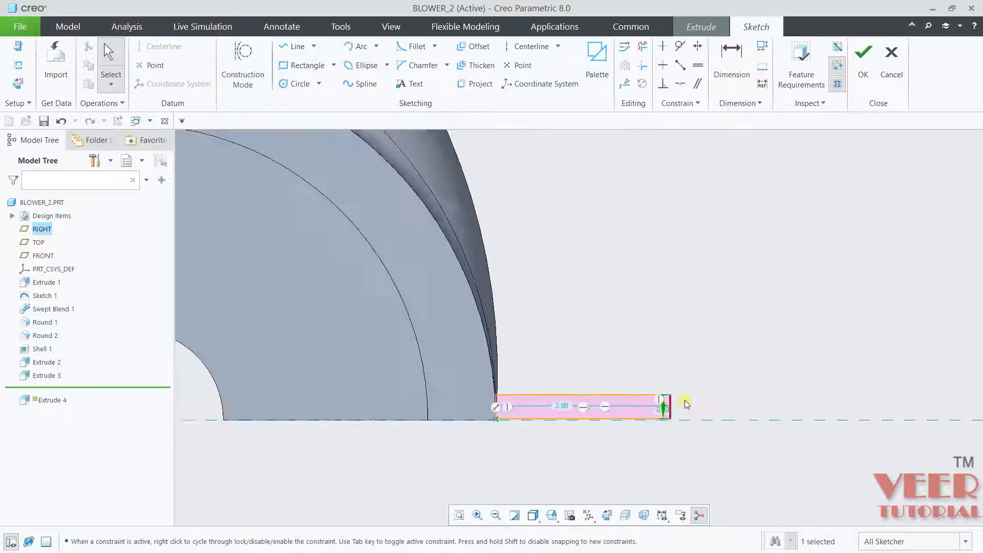
Dimension the rectangle's outer vertical edge from the base's vertical centre reference and set the distance to 7.5.
left_click(731, 62)
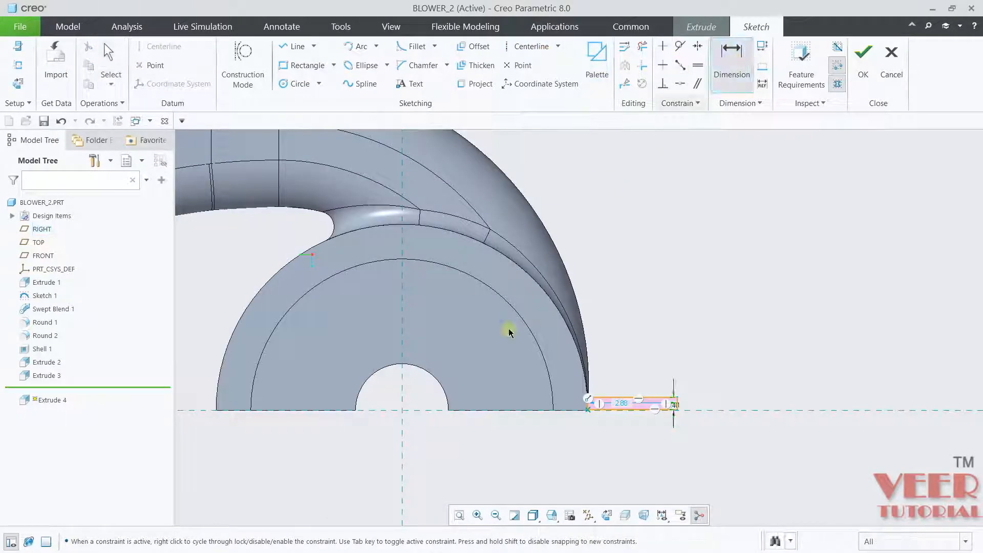
scroll(615, 339, "up", 5)
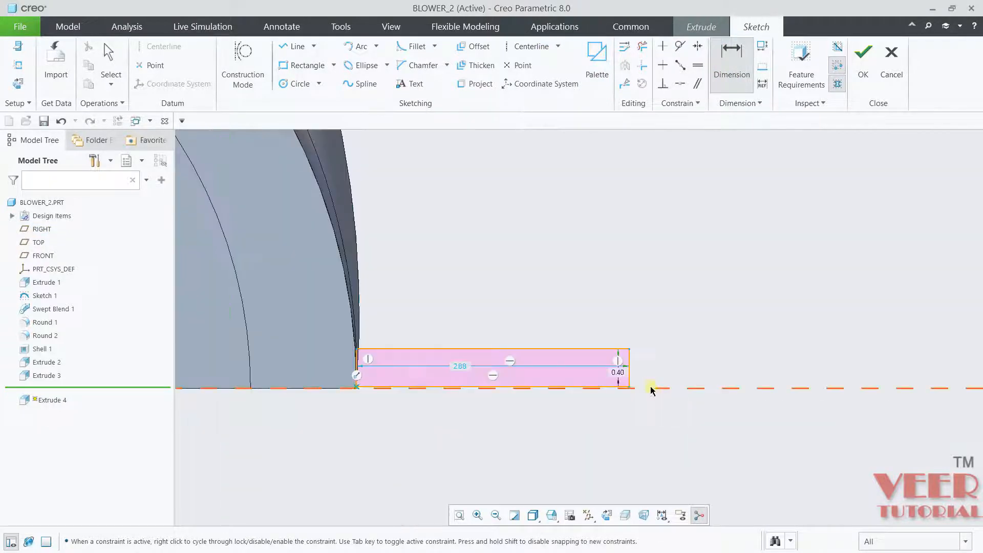
left_click(616, 334)
scroll(616, 334, "down", 6)
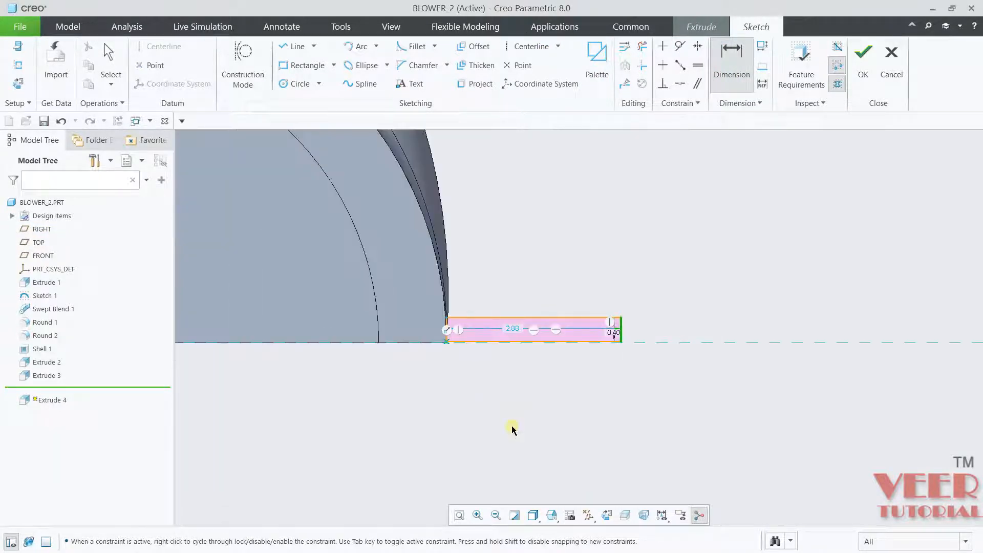
middle_click(512, 427)
type("7")
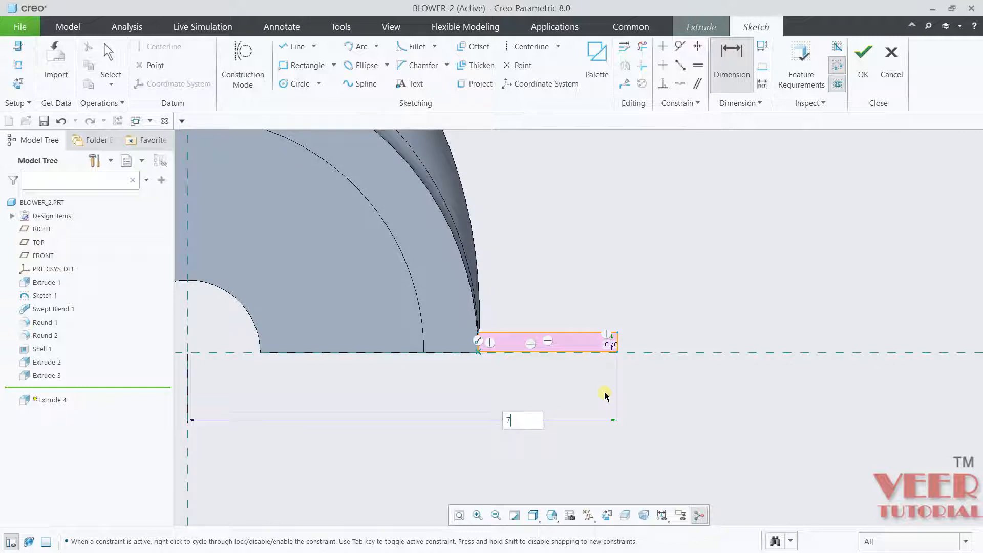
type(".5")
key("Return")
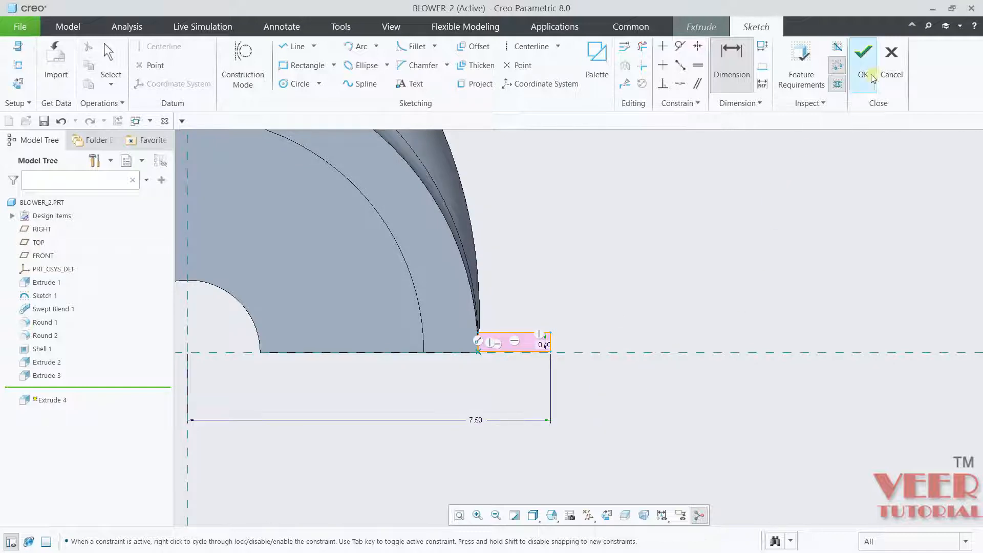
Finish the flange sketch and extrude it symmetrically to a depth of 8.
left_click(863, 51)
middle_click_drag(643, 292, 639, 313)
scroll(640, 313, "down", 1)
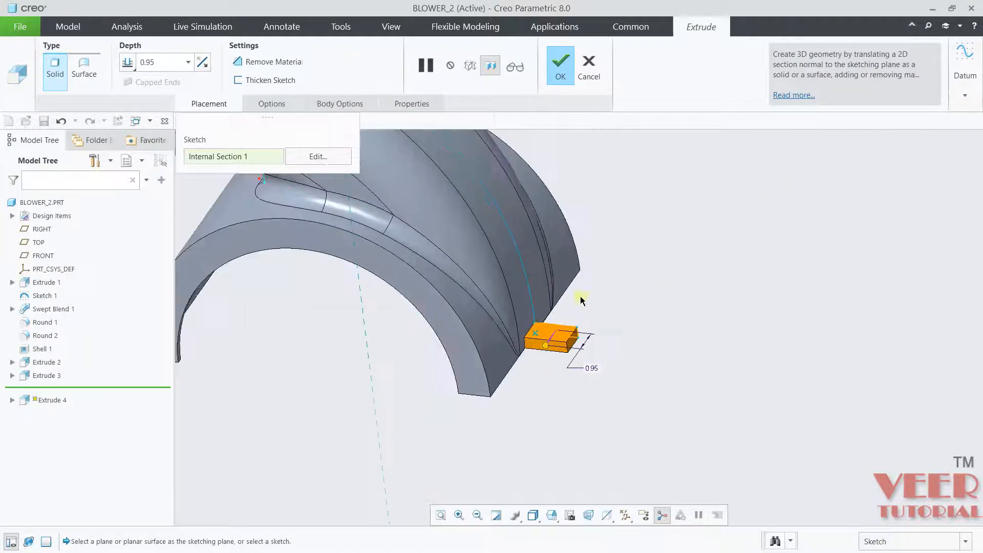
left_click(126, 69)
left_click(132, 68)
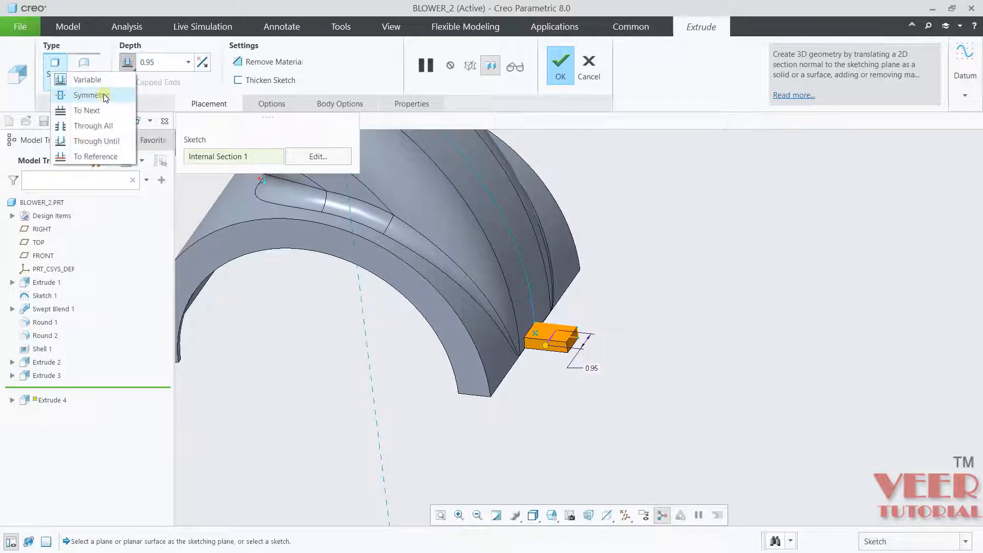
left_click(102, 95)
type("8")
key("Return")
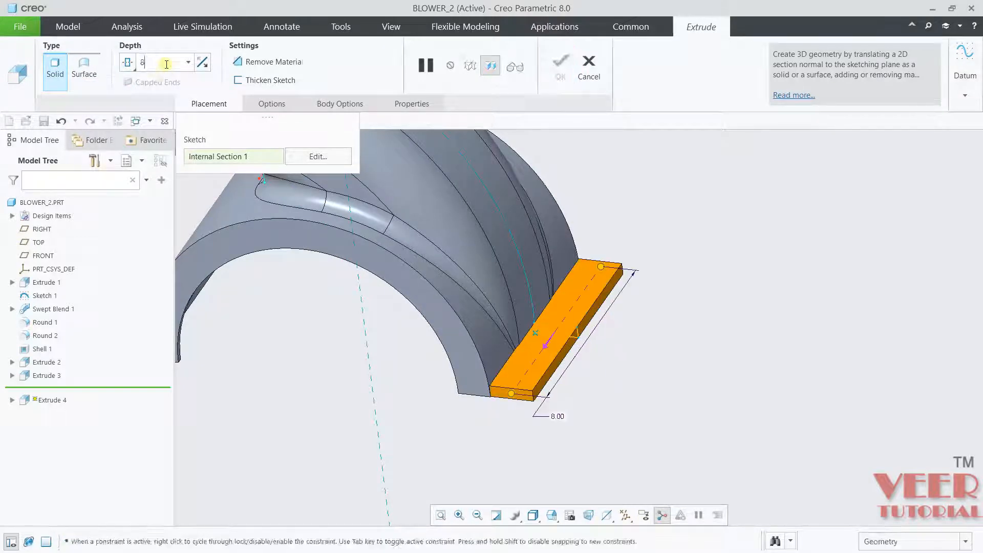
left_click(552, 68)
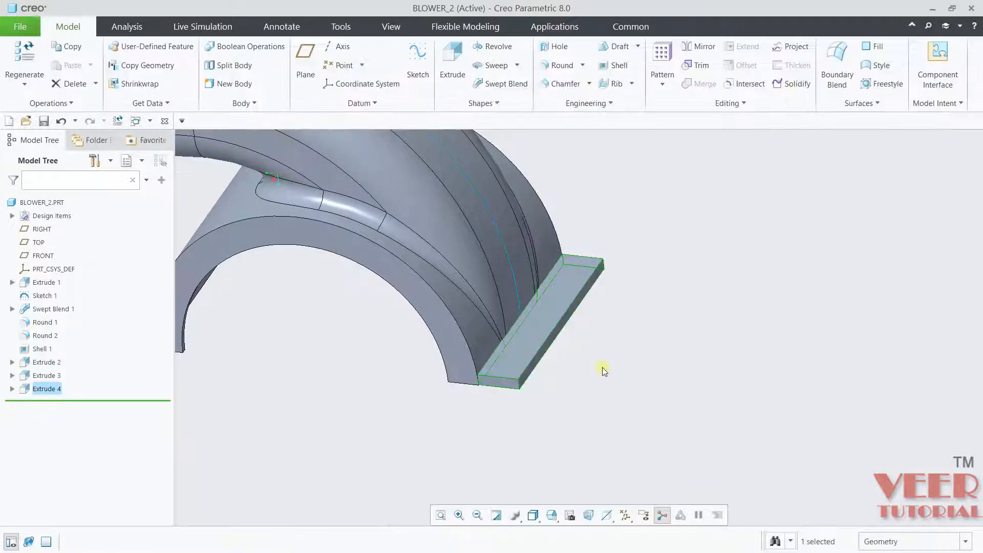
Switch to the blower.pdf drawing in Foxit Reader and check the flange's hole diameter, edge distances and spacing.
scroll(615, 413, "up", 4)
scroll(614, 412, "down", 3)
middle_click_drag(614, 411, 621, 347)
scroll(594, 310, "down", 3)
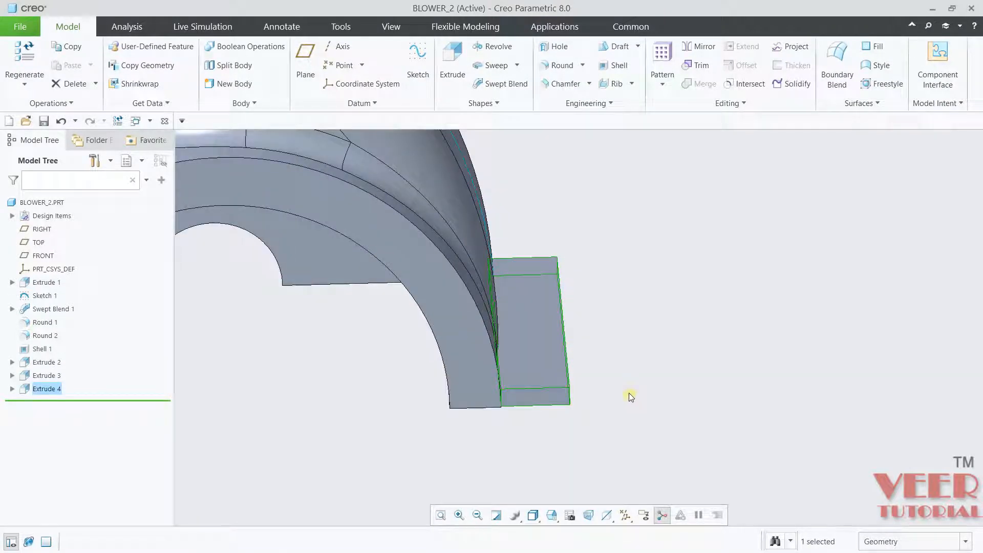
key("alt+Tab")
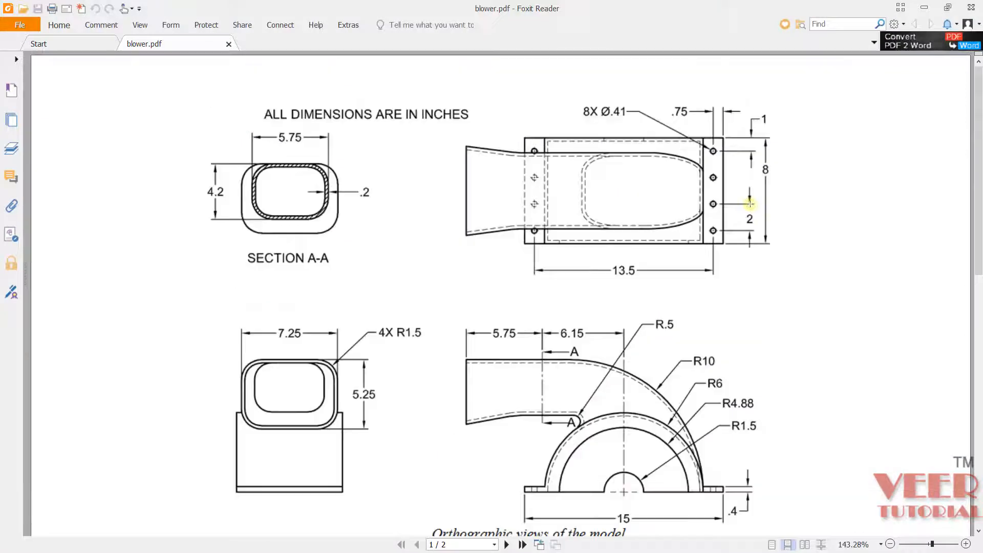
scroll(748, 202, "up", 2)
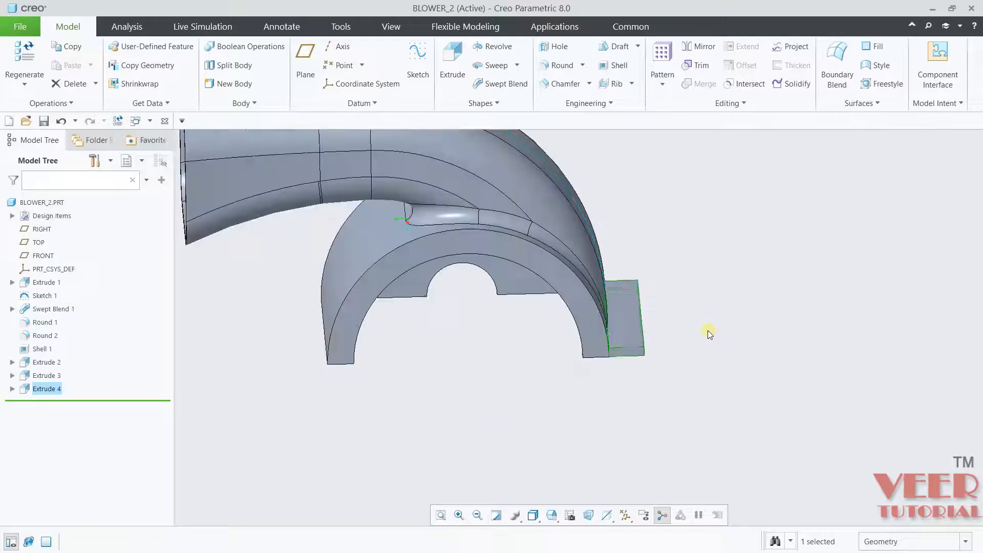
Start a simple hole on the flange's upper face near its front end and set the diameter to 0.41.
mouse_move(707, 331)
middle_mouse_down()
mouse_move(695, 327)
mouse_move(683, 347)
middle_mouse_up()
scroll(705, 325, "down", 3)
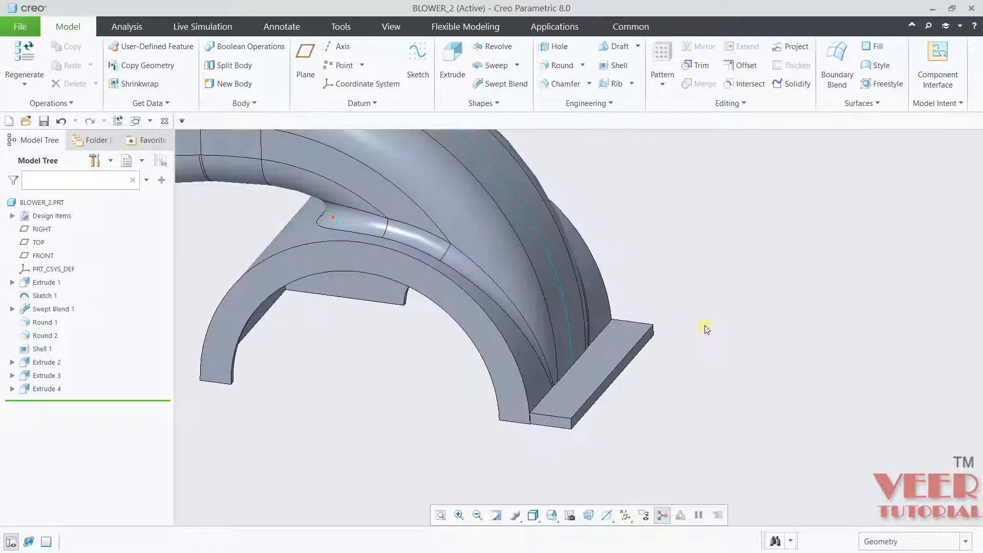
left_click(555, 47)
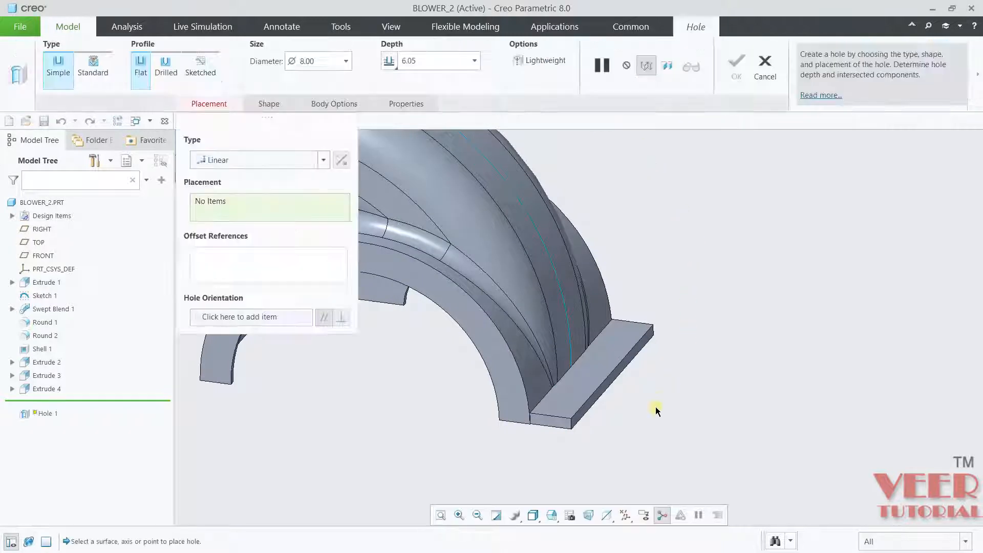
scroll(643, 432, "down", 4)
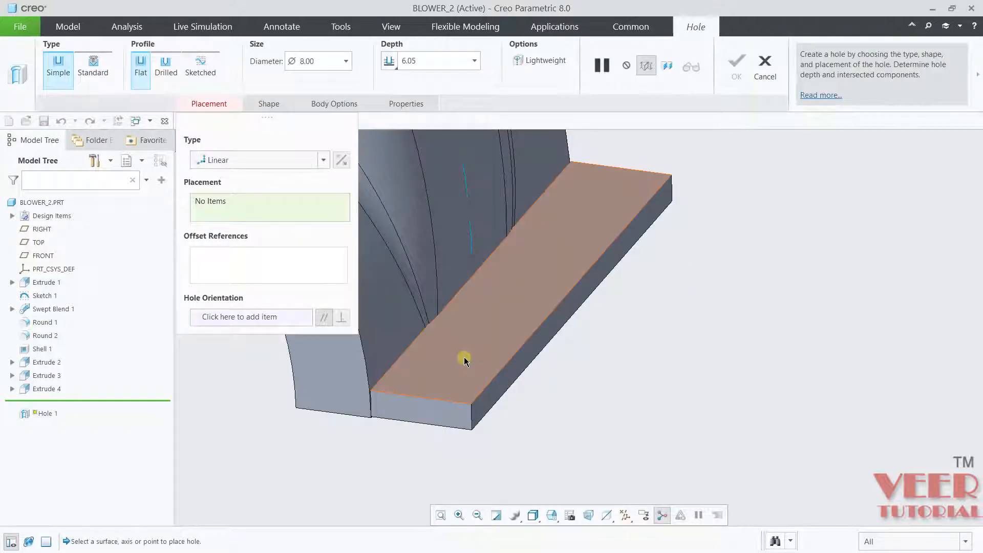
left_click(464, 361)
double_click(310, 62)
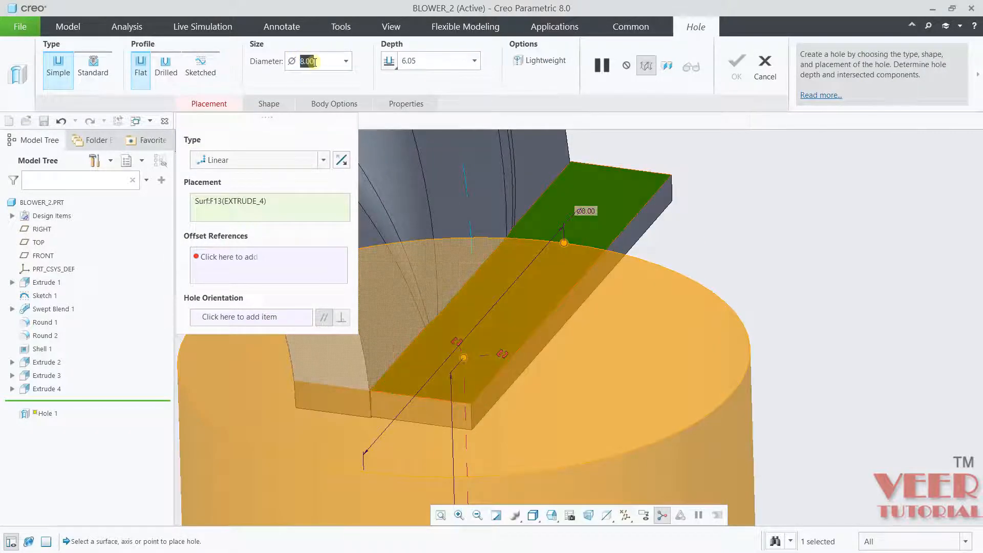
type(".41")
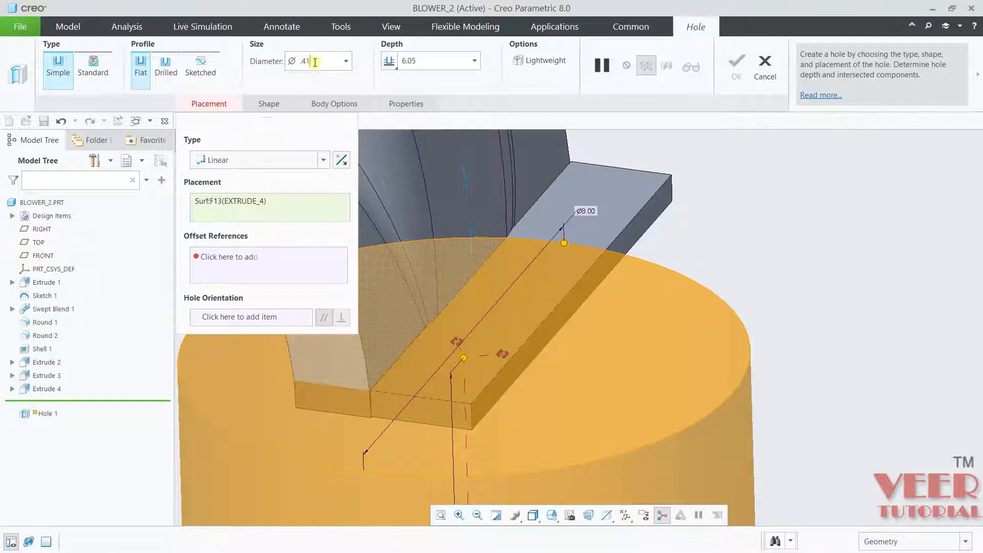
key("Return")
scroll(404, 367, "down", 5)
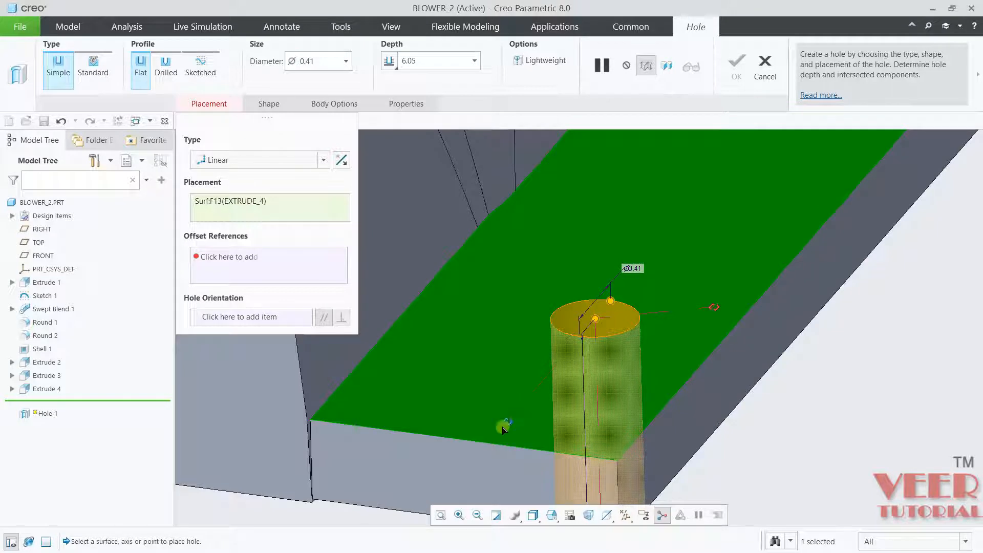
Reference the hole to the flange's short front edge and long outer edge, with a 2 offset from the front edge.
left_click(490, 447)
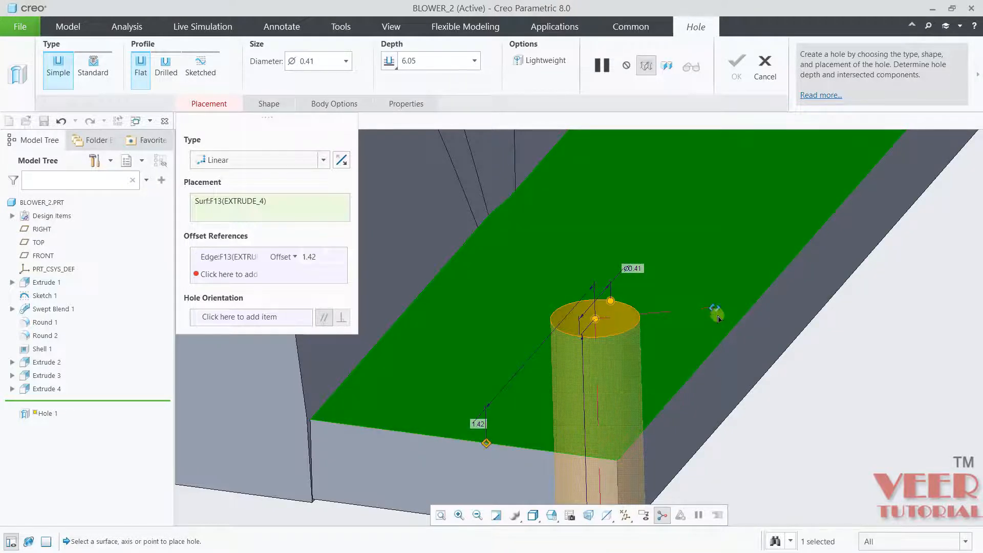
left_click(732, 335)
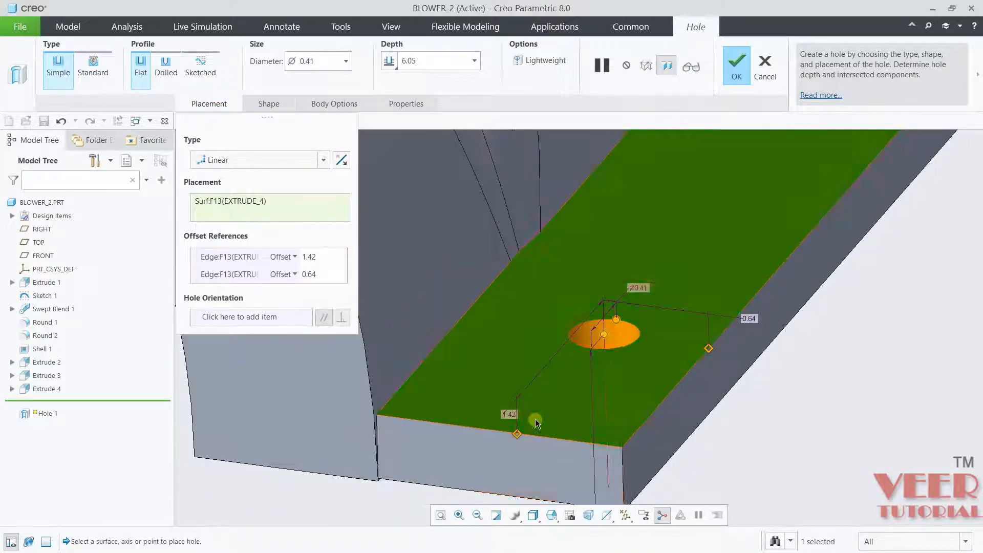
scroll(502, 448, "down", 3)
double_click(310, 257)
type("2")
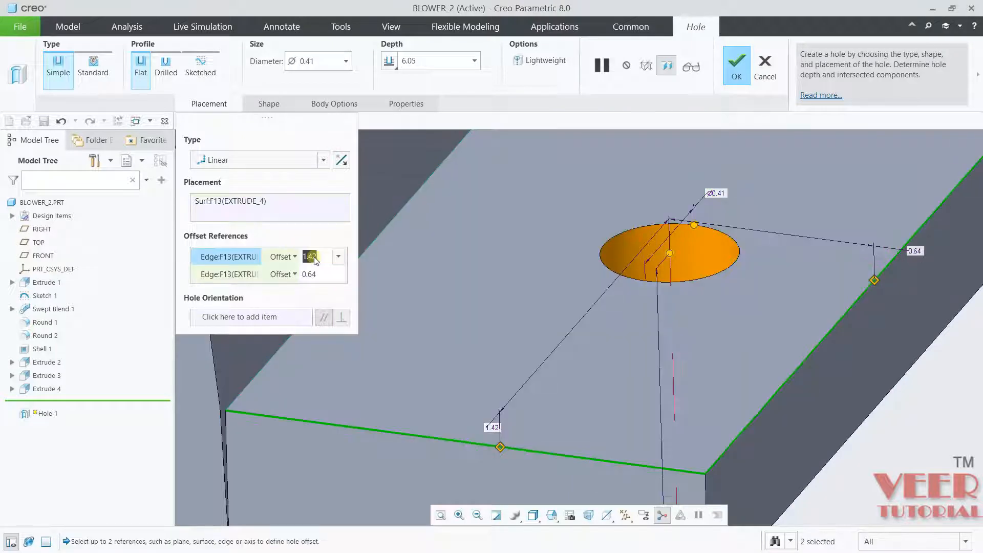
key("Return")
Set the hole's offset from the flange's long outer edge to 0.75 and complete the hole.
double_click(310, 274)
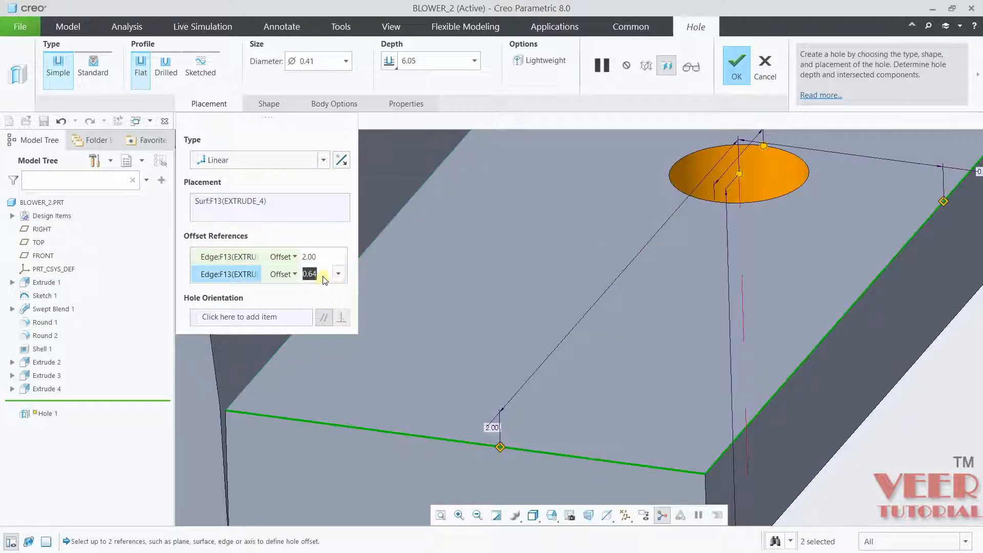
type(".75")
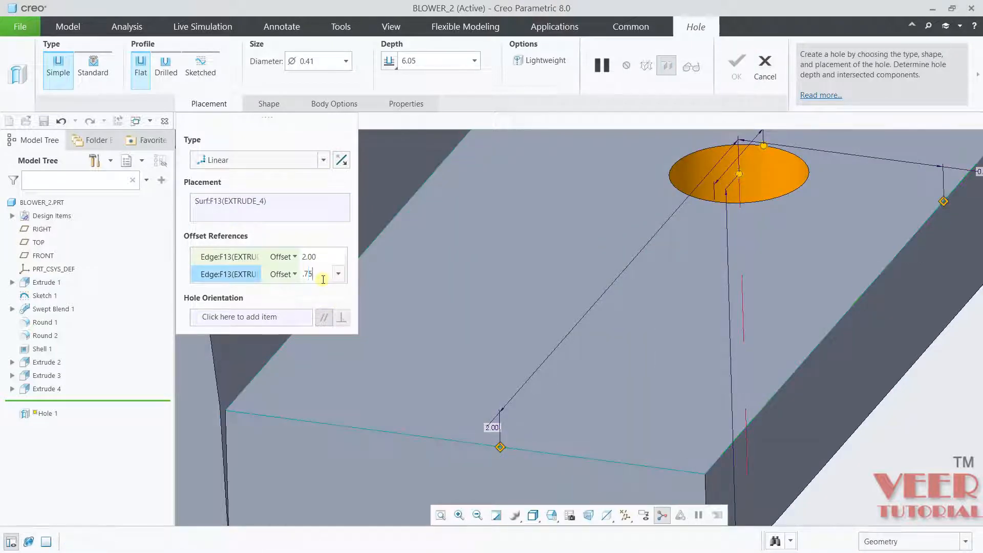
key("Return")
scroll(406, 333, "down", 2)
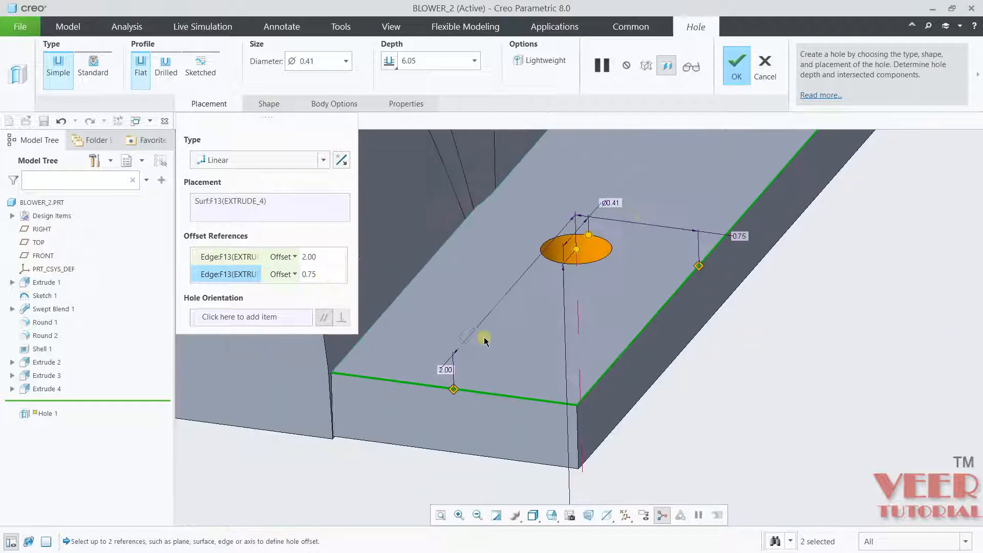
left_click(737, 72)
middle_click_drag(758, 437, 655, 433)
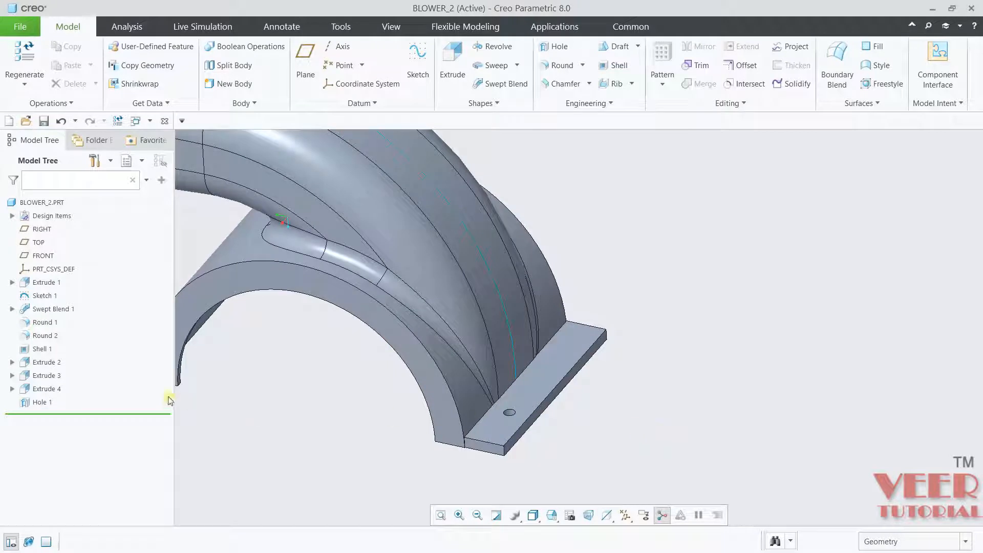
Start a direction pattern of the flange hole, using the flange's long outer edge as the first direction.
left_click(39, 403)
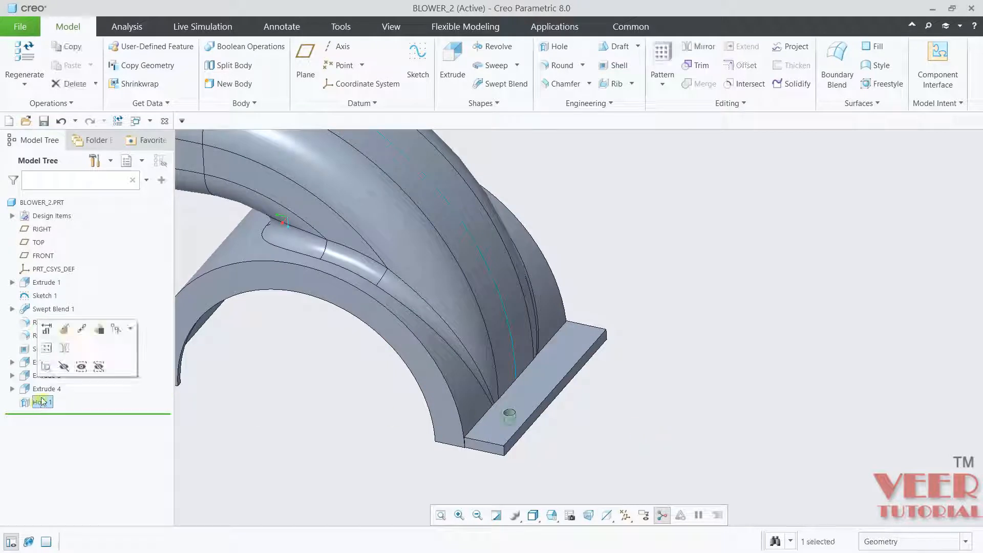
left_click(47, 348)
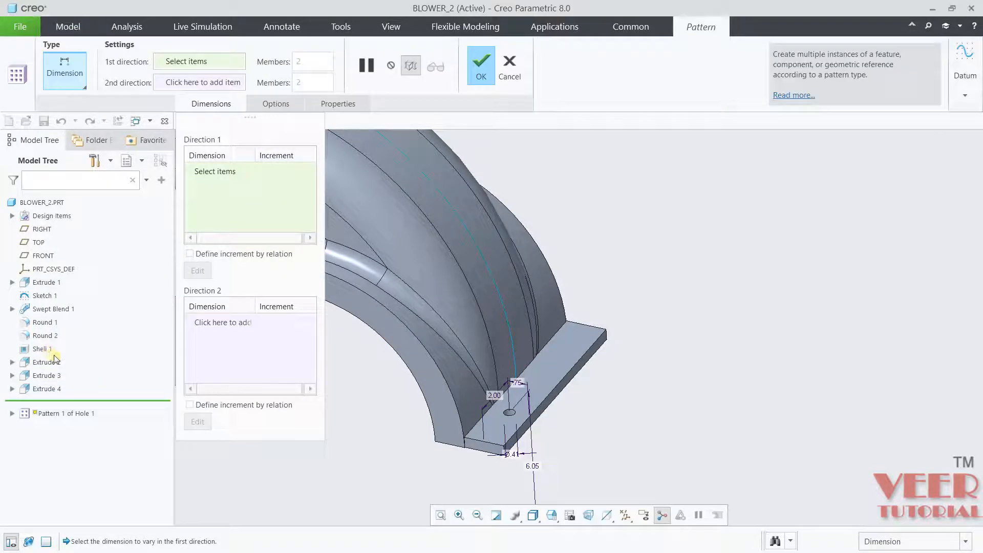
left_click(84, 86)
left_click(46, 112)
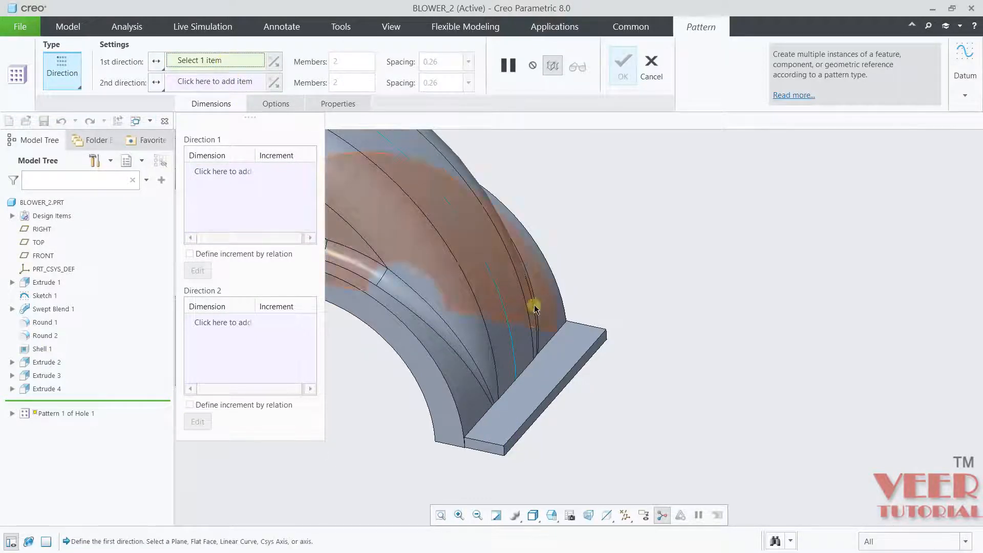
scroll(574, 399, "down", 3)
left_click(570, 396)
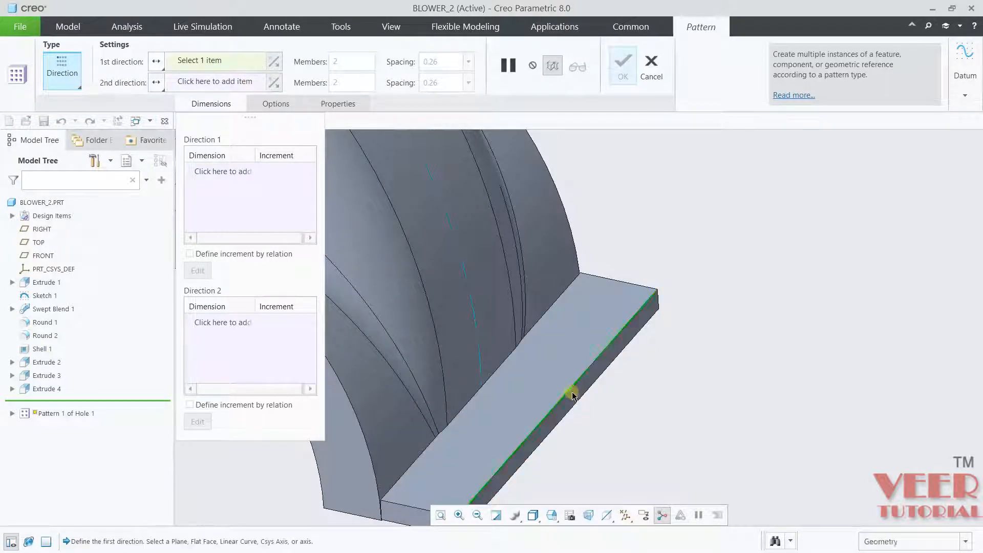
Set the pattern to 4 members with a spacing of 2, reverse its direction to run along the flange, and complete it.
scroll(636, 383, "up", 3)
left_click(345, 59)
left_click_drag(346, 58, 324, 62)
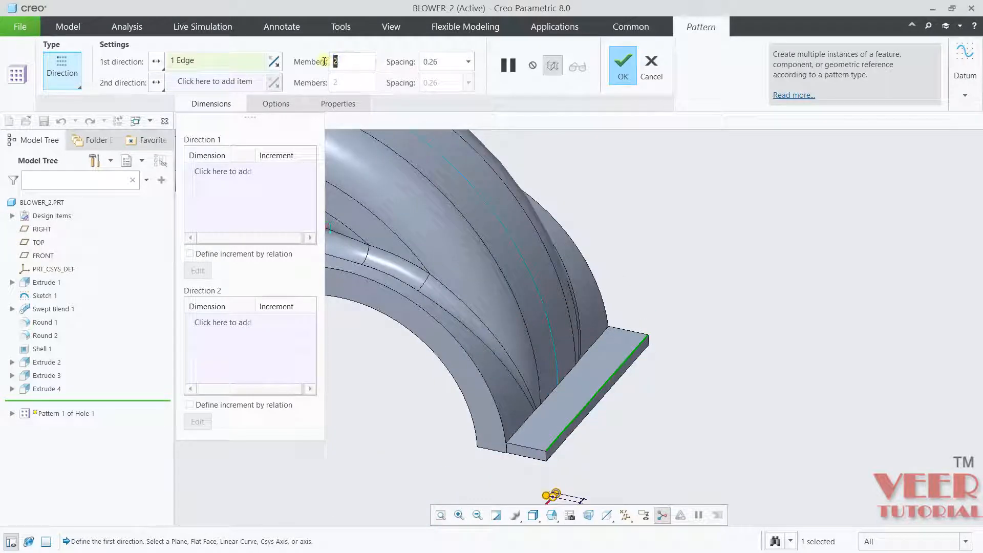
type("4")
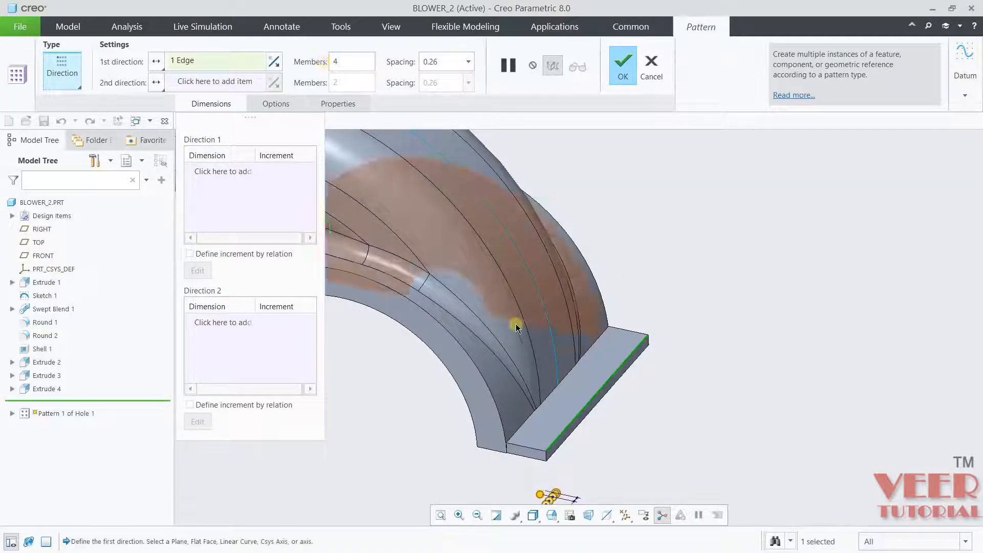
scroll(514, 324, "up", 3)
double_click(449, 59)
type("2")
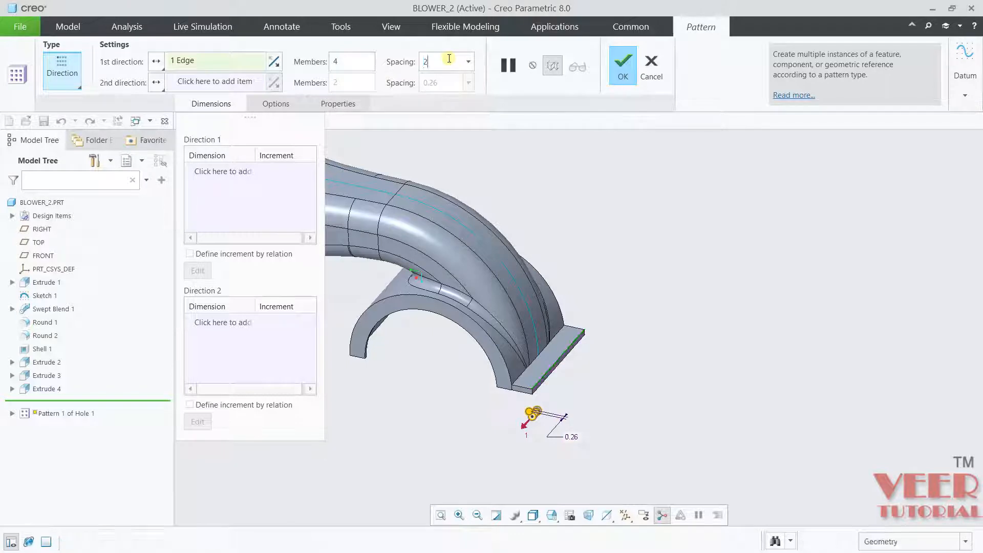
key("Return")
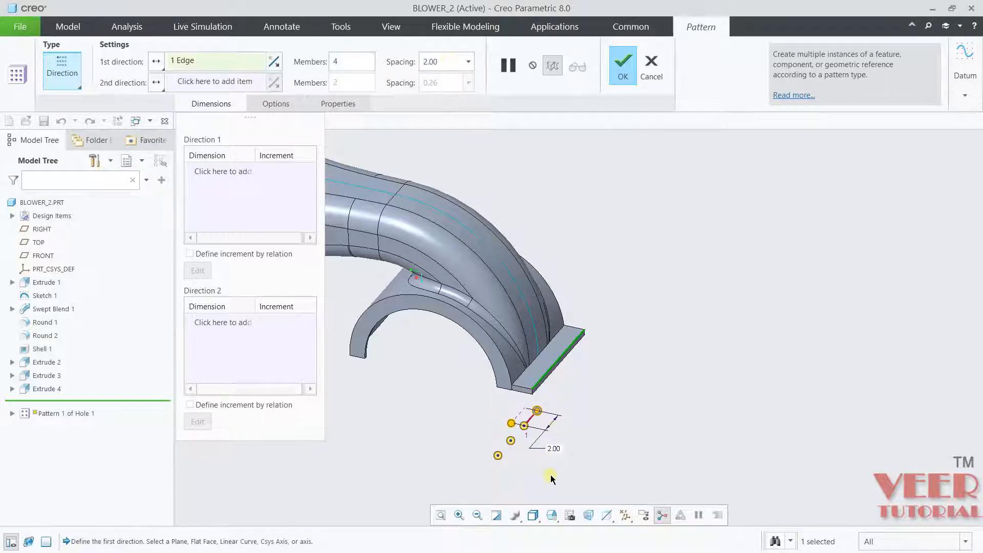
scroll(550, 479, "down", 3)
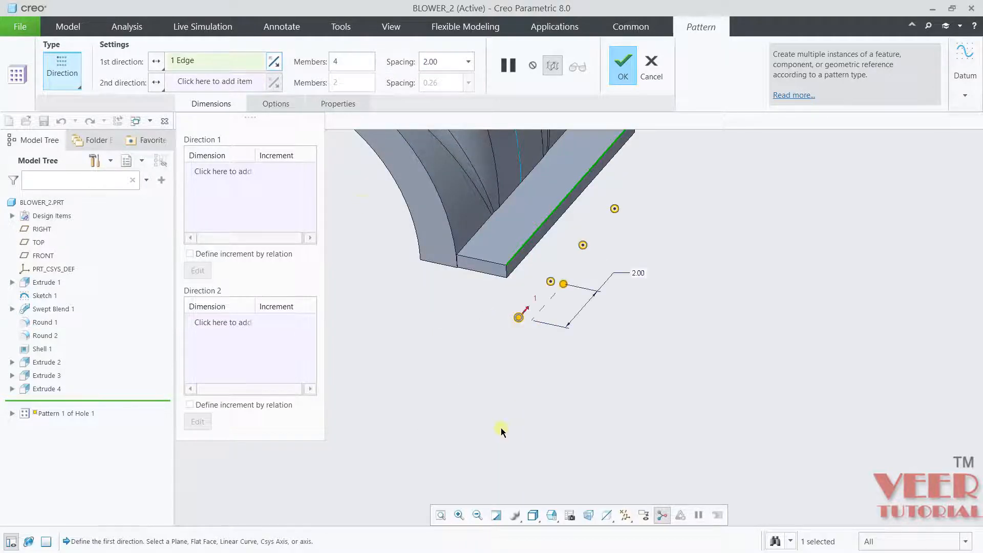
scroll(595, 268, "up", 2)
left_click(626, 65)
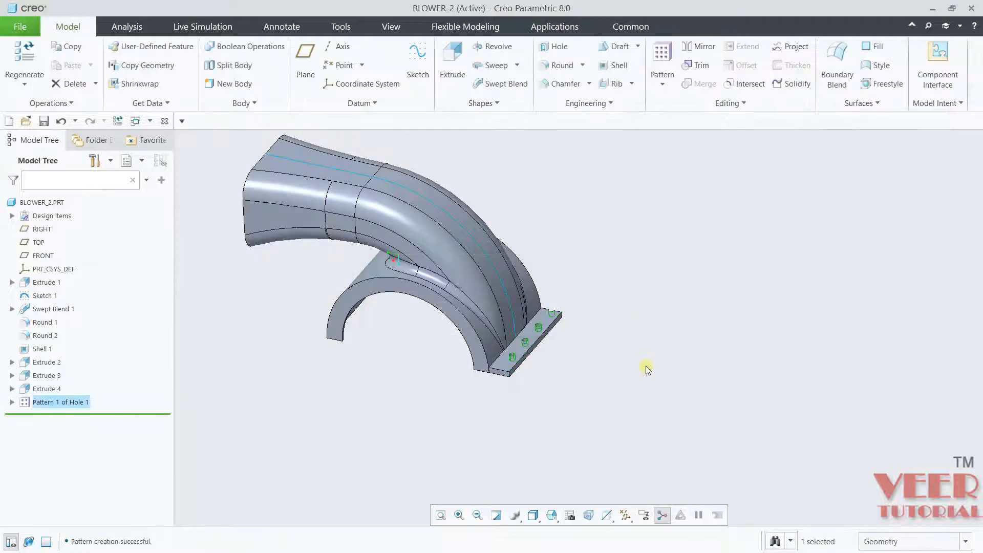
Redefine the flange hole pattern to have 3 members.
scroll(587, 339, "down", 3)
middle_click_drag(434, 249, 609, 343)
scroll(609, 343, "up", 3)
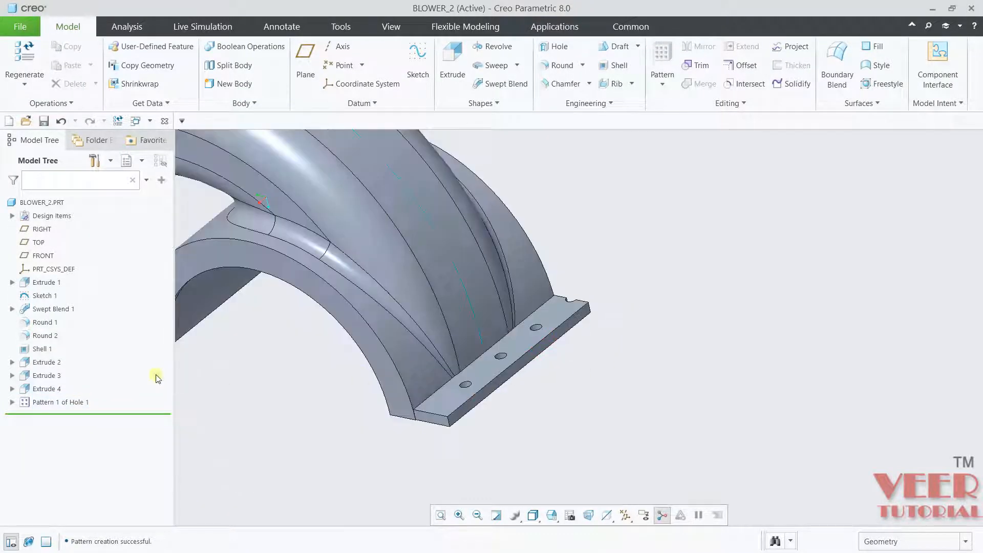
left_click(65, 402)
left_click(91, 328)
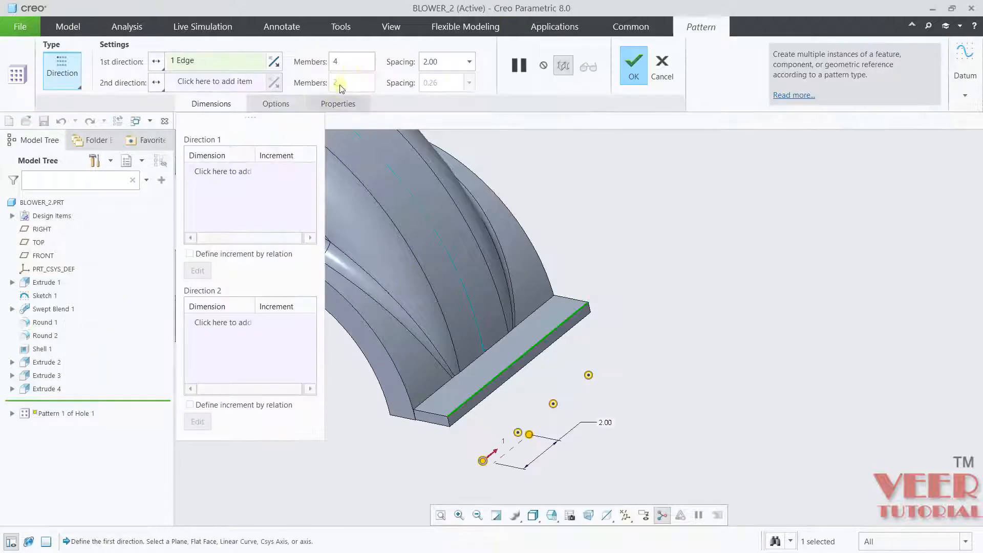
left_click_drag(340, 62, 316, 59)
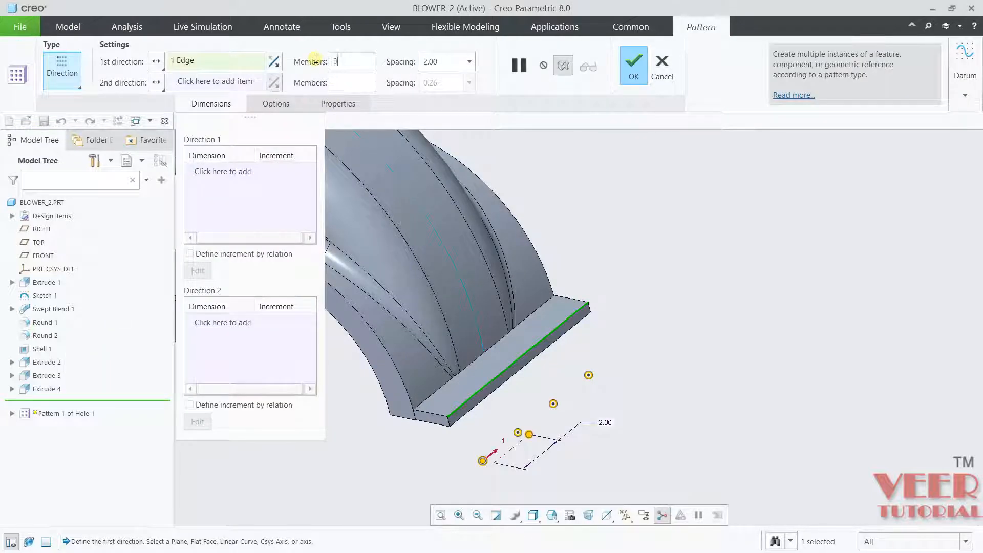
type("3")
key("Return")
left_click(641, 76)
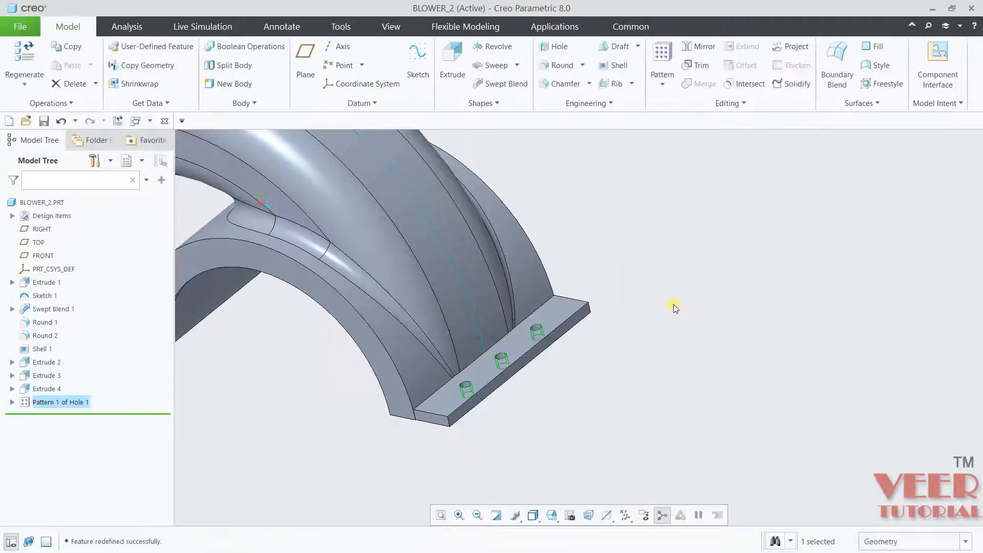
Recheck the flange's hole count and end distance in the blower.pdf drawing, and return to the Creo model.
left_click(694, 343)
middle_click_drag(694, 343, 684, 340)
key("alt+Tab")
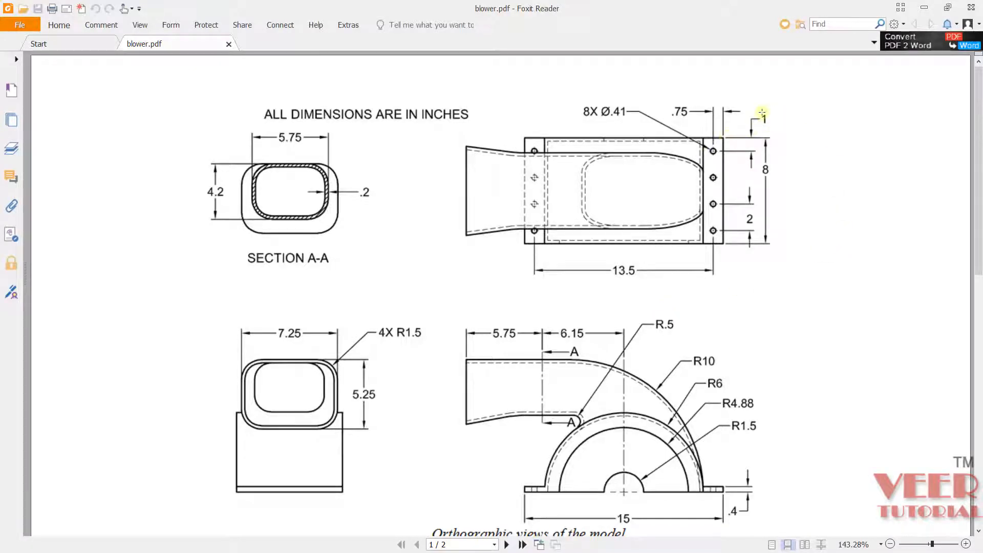
key("alt+Tab")
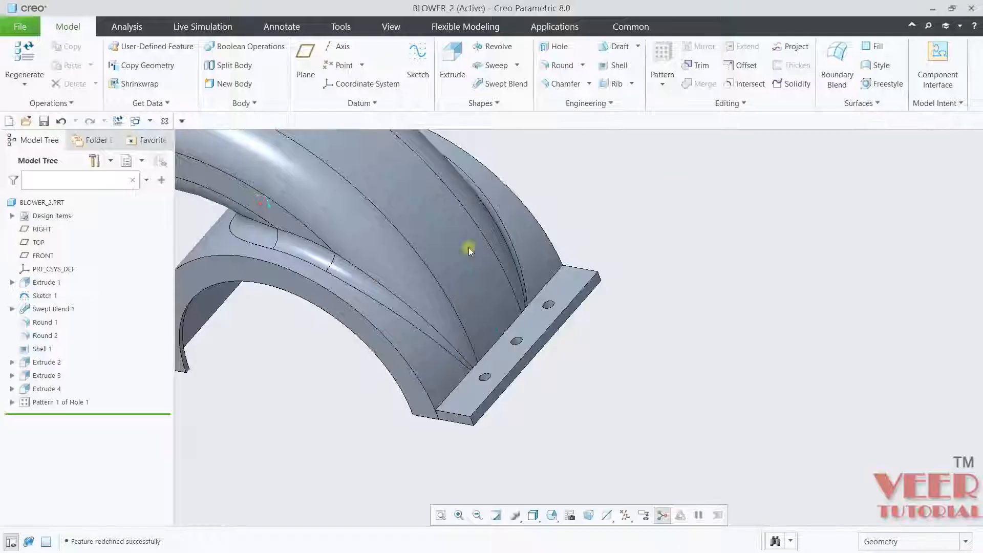
Redefine the first hole of the flange pattern, setting its offset from the flange's short end edge to 1.
left_click(11, 402)
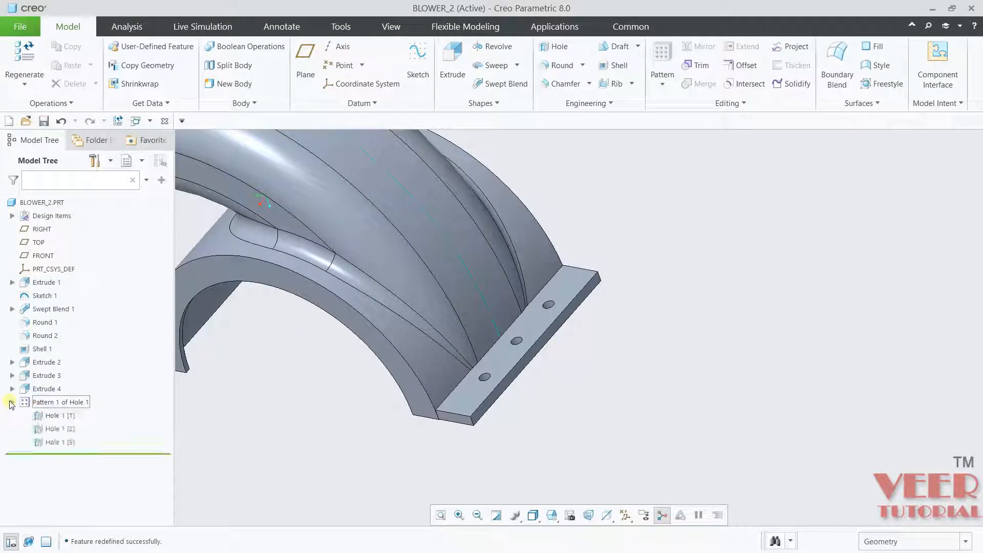
left_click(71, 416)
left_click(95, 361)
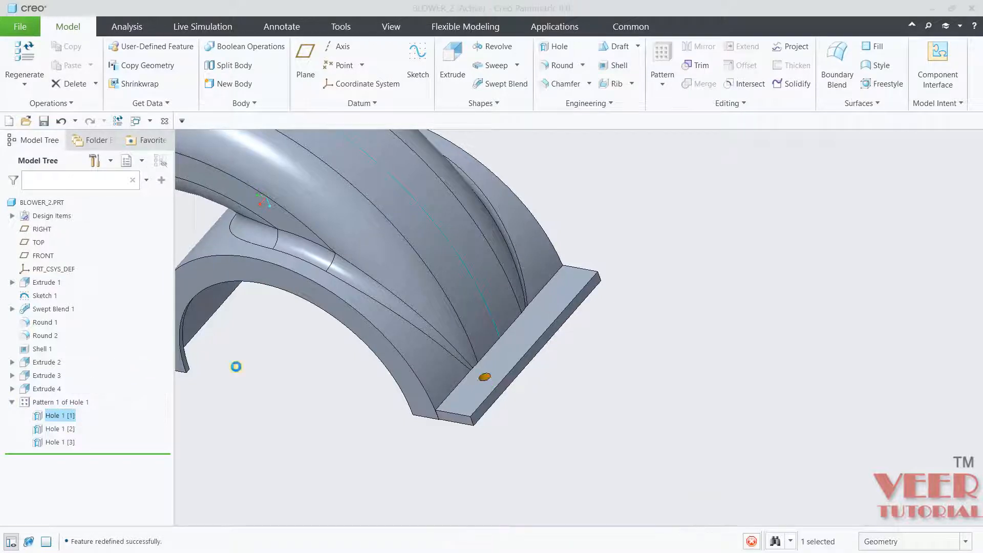
scroll(480, 401, "down", 5)
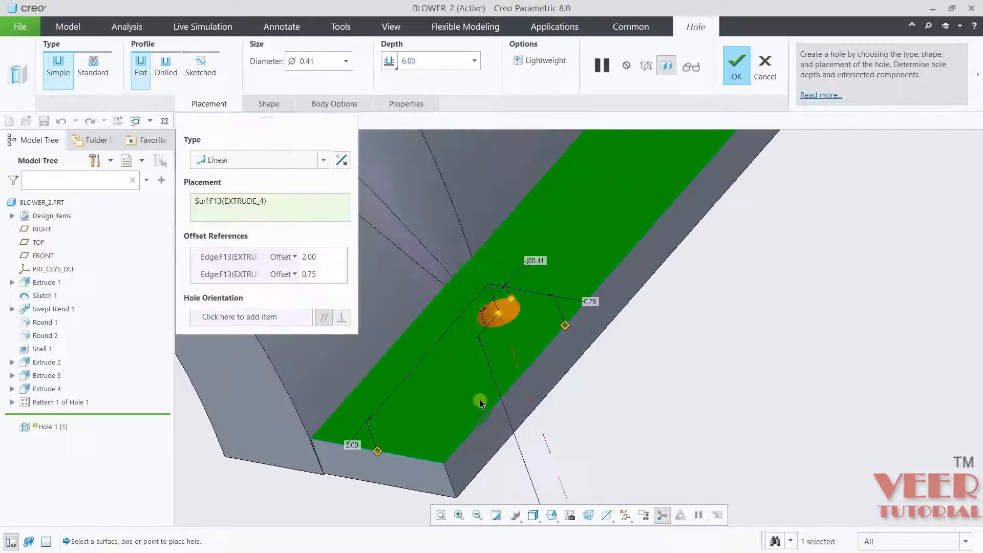
double_click(303, 257)
type("1")
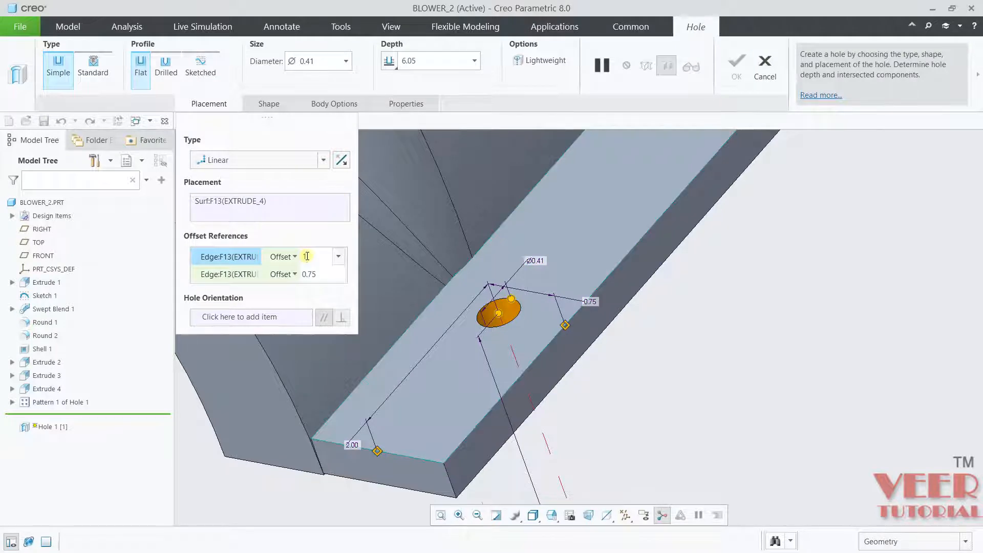
key("Return")
left_click(735, 65)
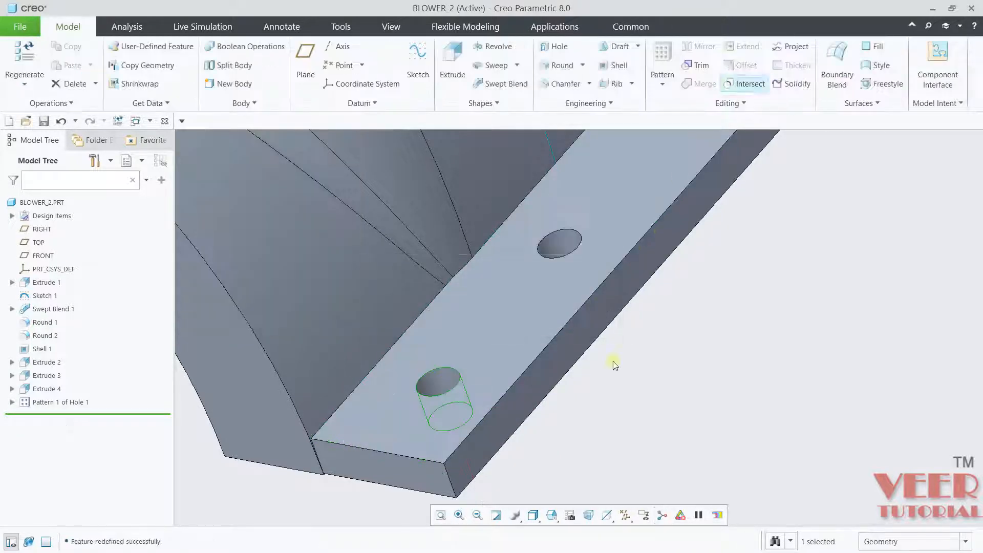
Redefine the flange hole pattern to have 4 members.
scroll(663, 411, "up", 5)
left_click(57, 402)
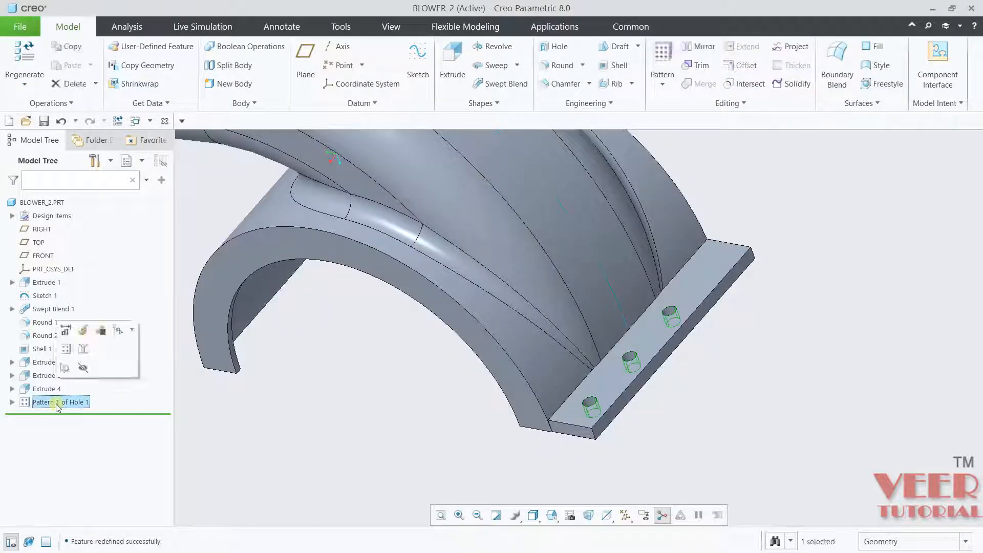
left_click(83, 330)
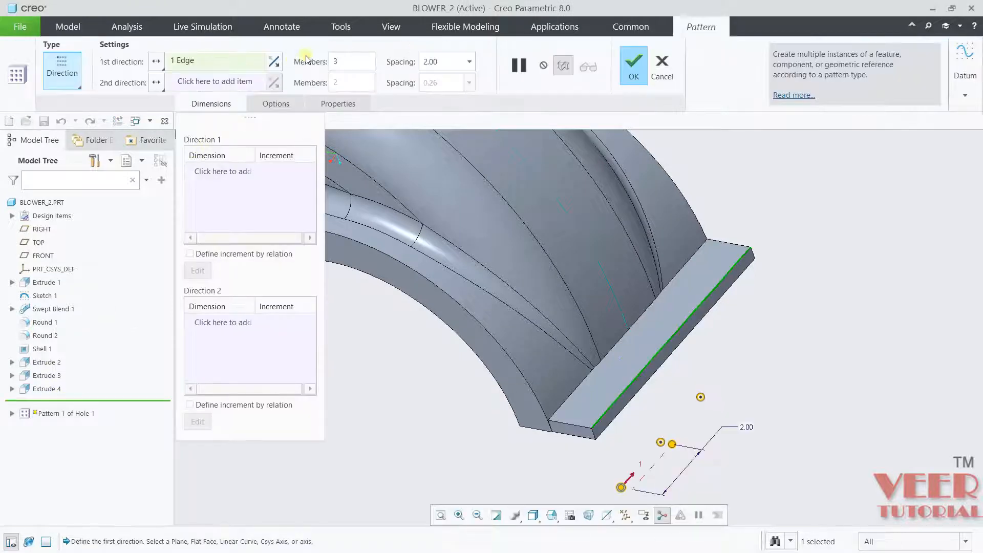
left_click_drag(344, 61, 296, 60)
type("4")
left_click(630, 76)
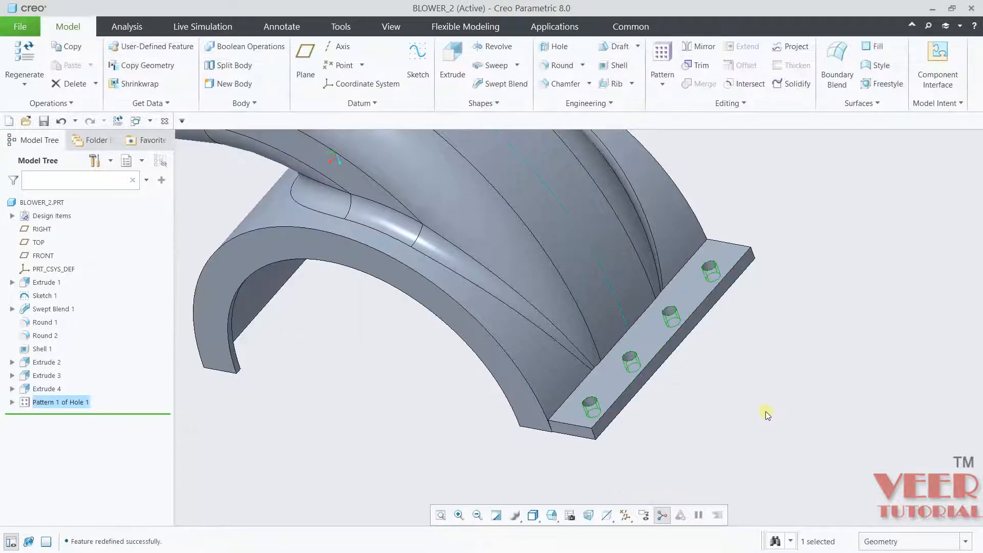
mouse_move(761, 285)
middle_mouse_down()
mouse_move(778, 293)
mouse_move(757, 266)
mouse_move(766, 274)
middle_mouse_up()
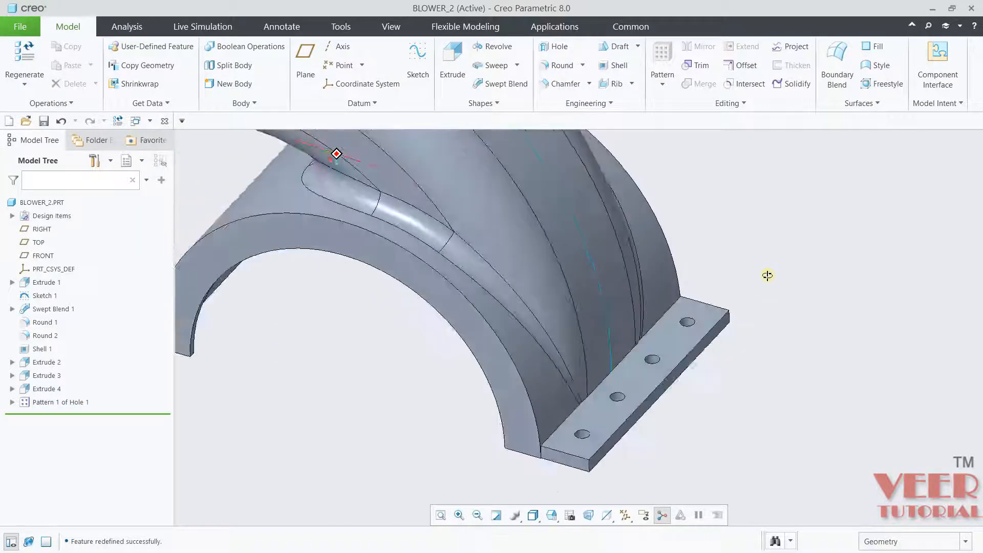
Mirror the flange extrusion together with its hole pattern about the TOP datum plane, displaying the datum planes to pick it.
left_click(47, 403)
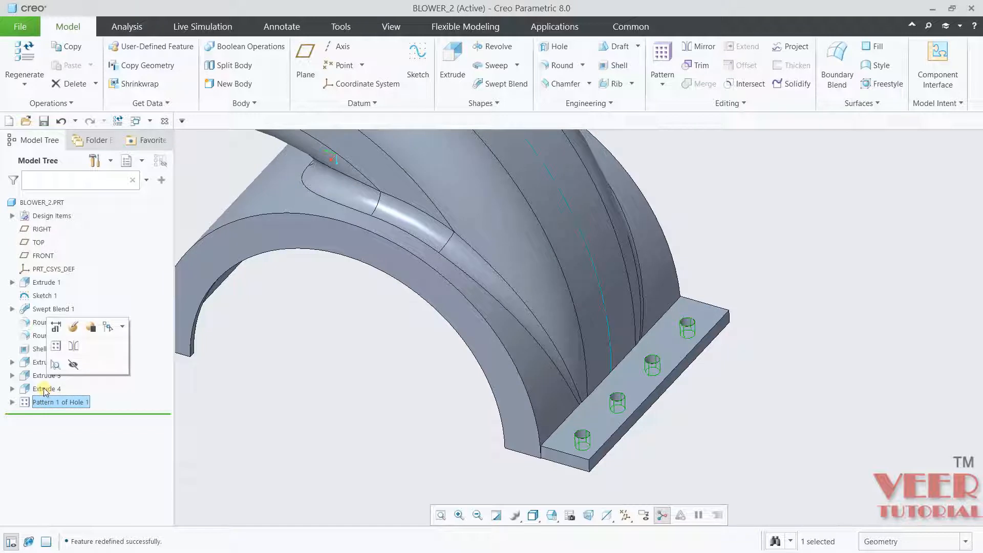
left_click(46, 389, "ctrl")
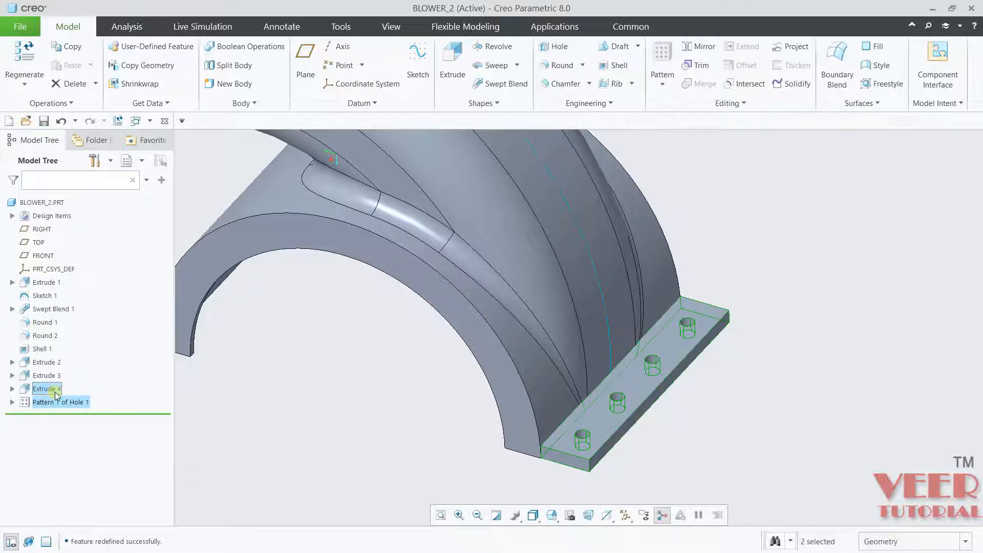
left_click(698, 46)
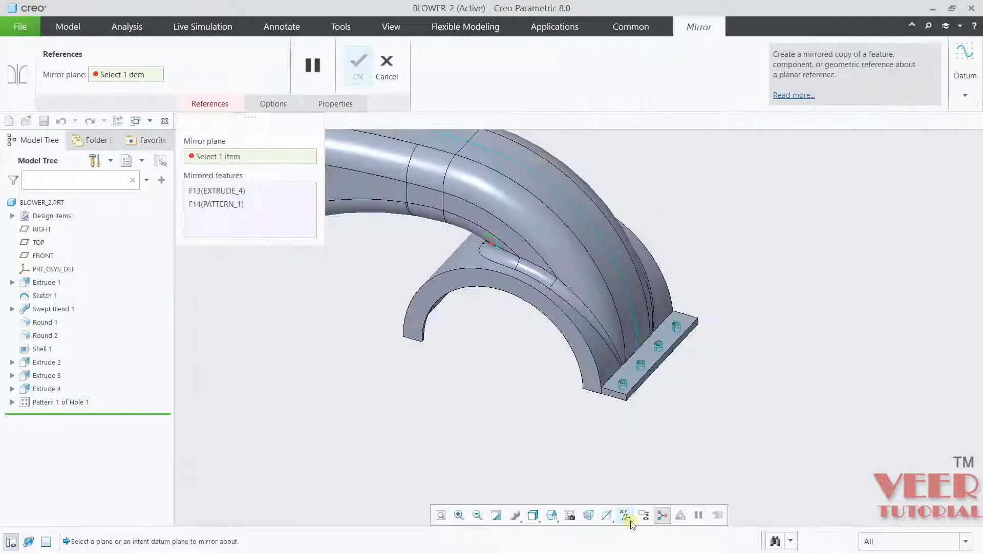
left_click(631, 521)
left_click(563, 415)
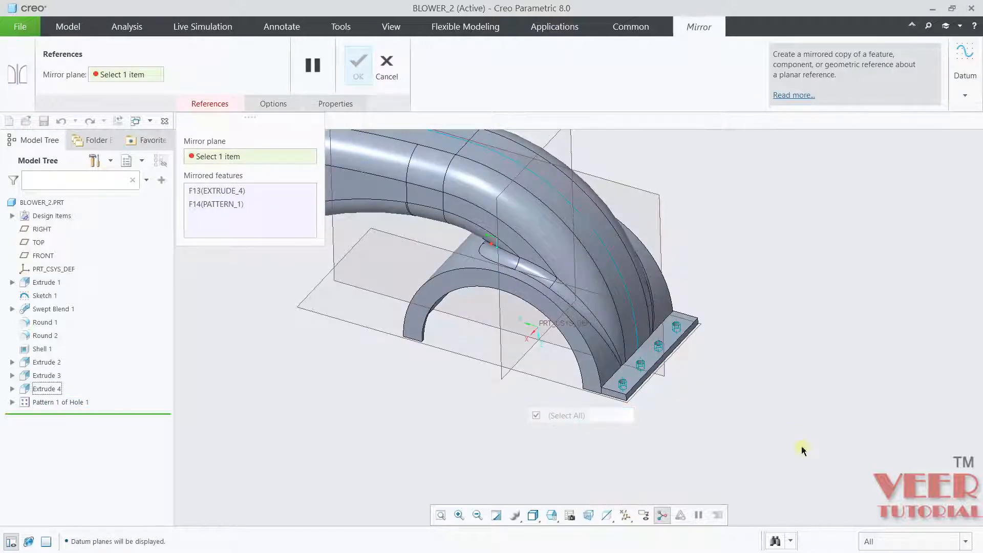
scroll(520, 373, "down", 5)
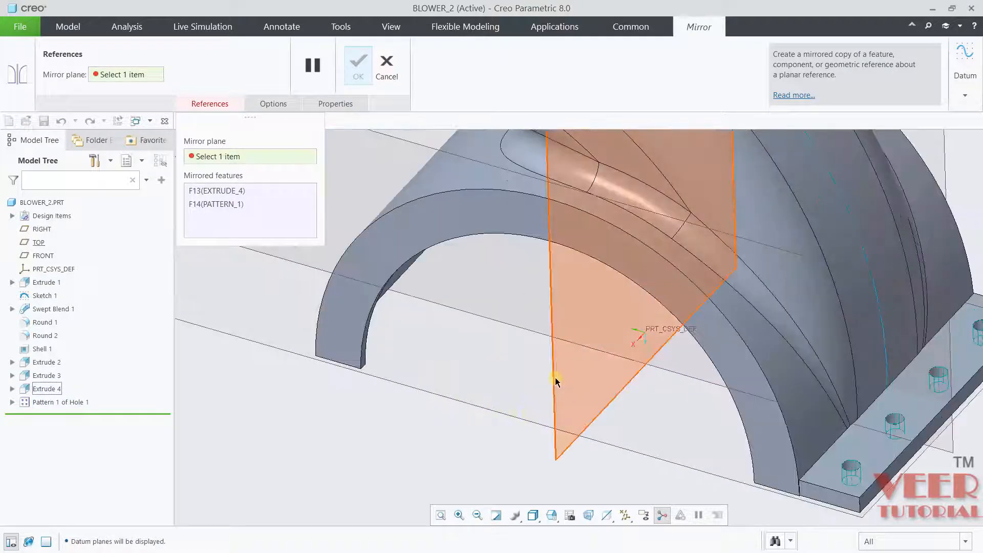
left_click(556, 380)
scroll(544, 206, "up", 5)
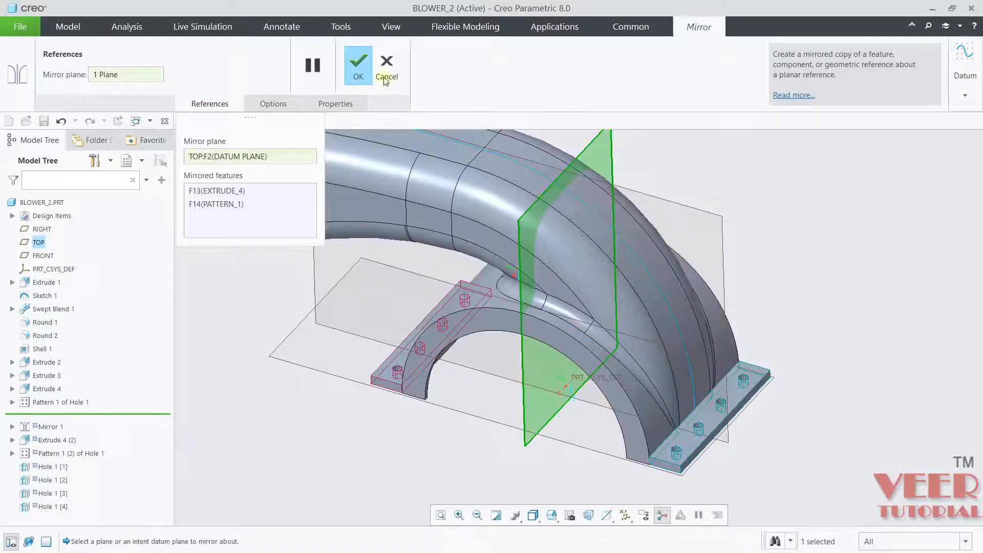
left_click(358, 65)
mouse_move(459, 454)
middle_mouse_down()
mouse_move(481, 430)
mouse_move(522, 472)
mouse_move(507, 456)
mouse_move(472, 476)
mouse_move(501, 458)
mouse_move(439, 463)
mouse_move(430, 474)
mouse_move(463, 471)
middle_mouse_up()
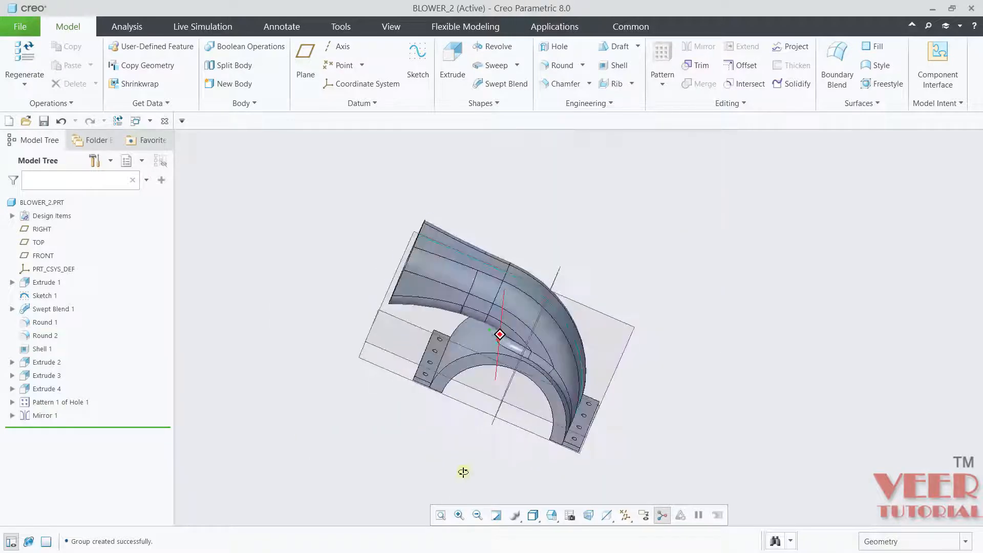